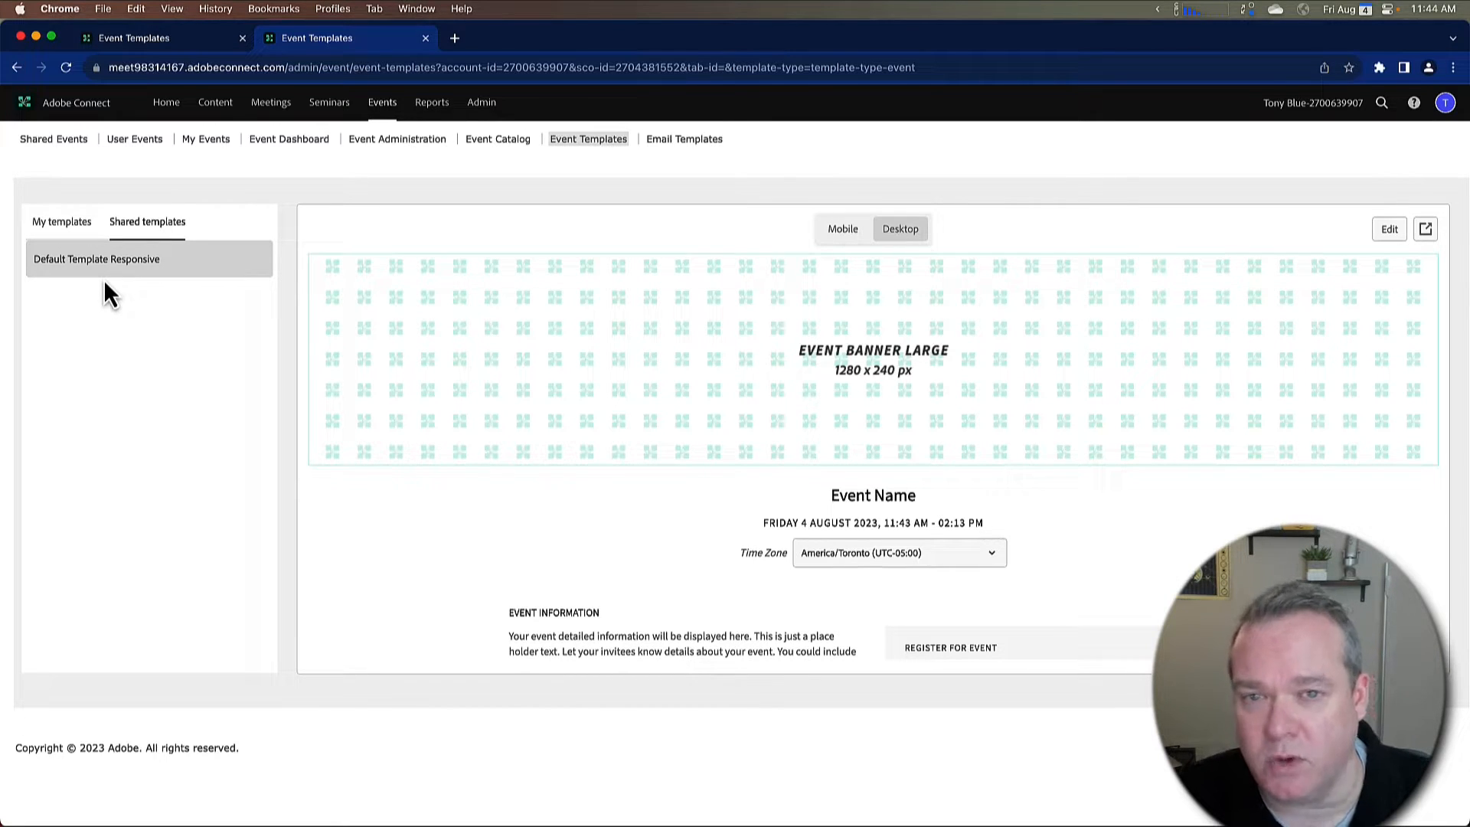
Step: Switch to the preview account's shared event templates and view Default Template and Default Template Simple
{"action": "left_click", "coordinate": [159, 46]}
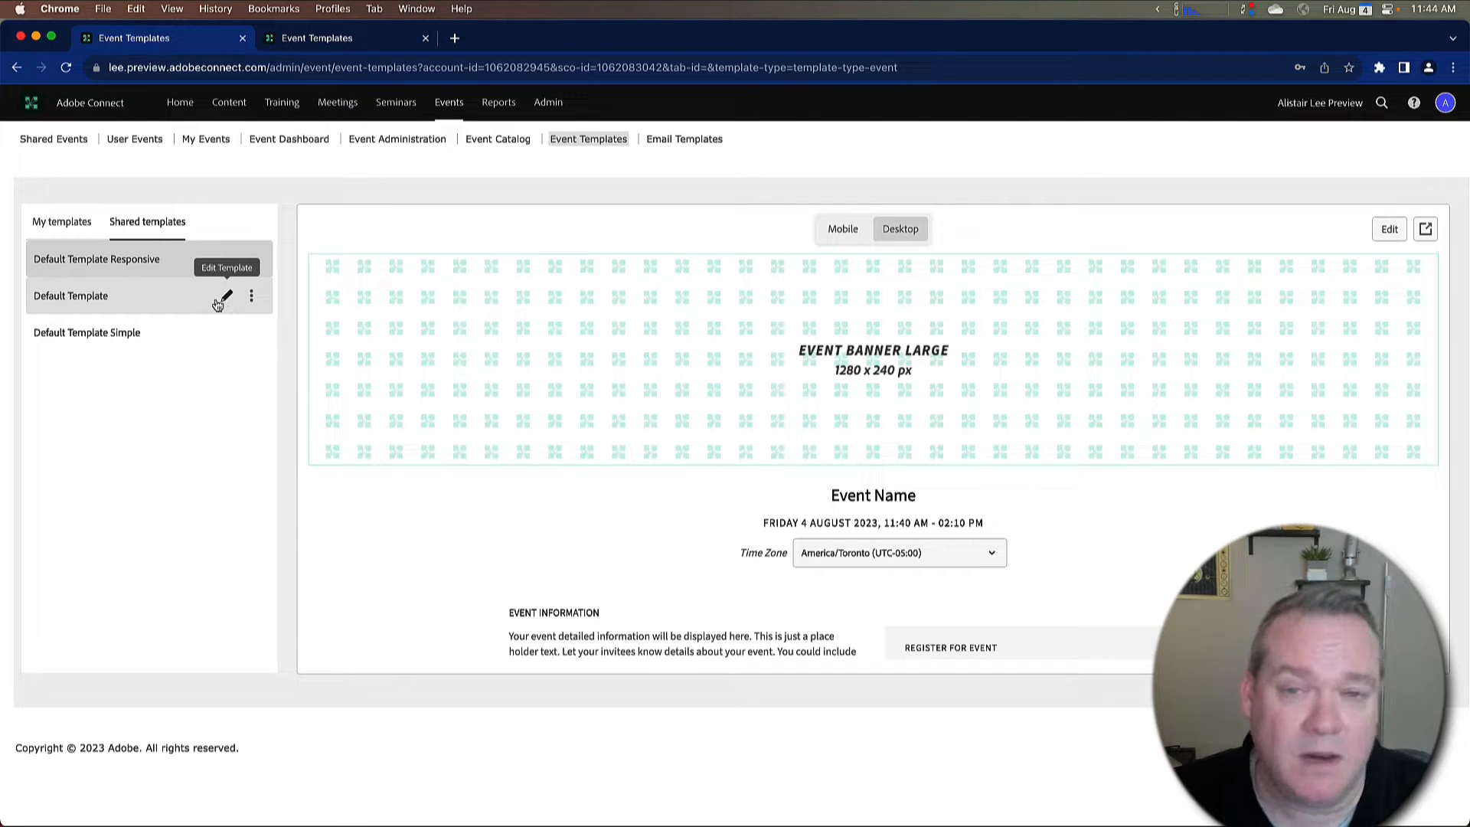
{"action": "left_click", "coordinate": [124, 303]}
{"action": "left_click", "coordinate": [127, 332]}
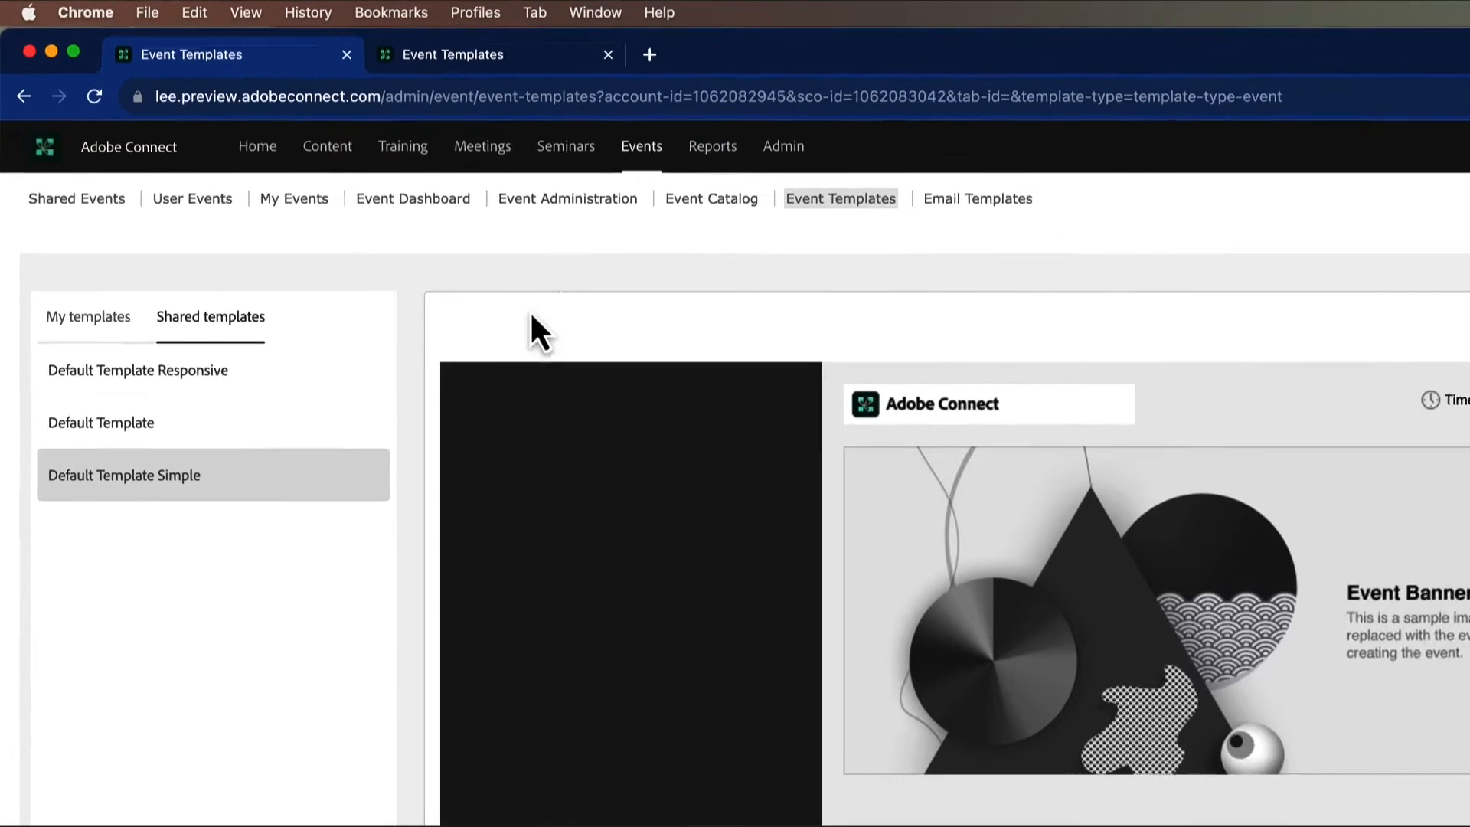
Step: Open the Catalog and Templates settings in Event Administration and examine the option to show only enhanced templates for new events
{"action": "left_click", "coordinate": [610, 199]}
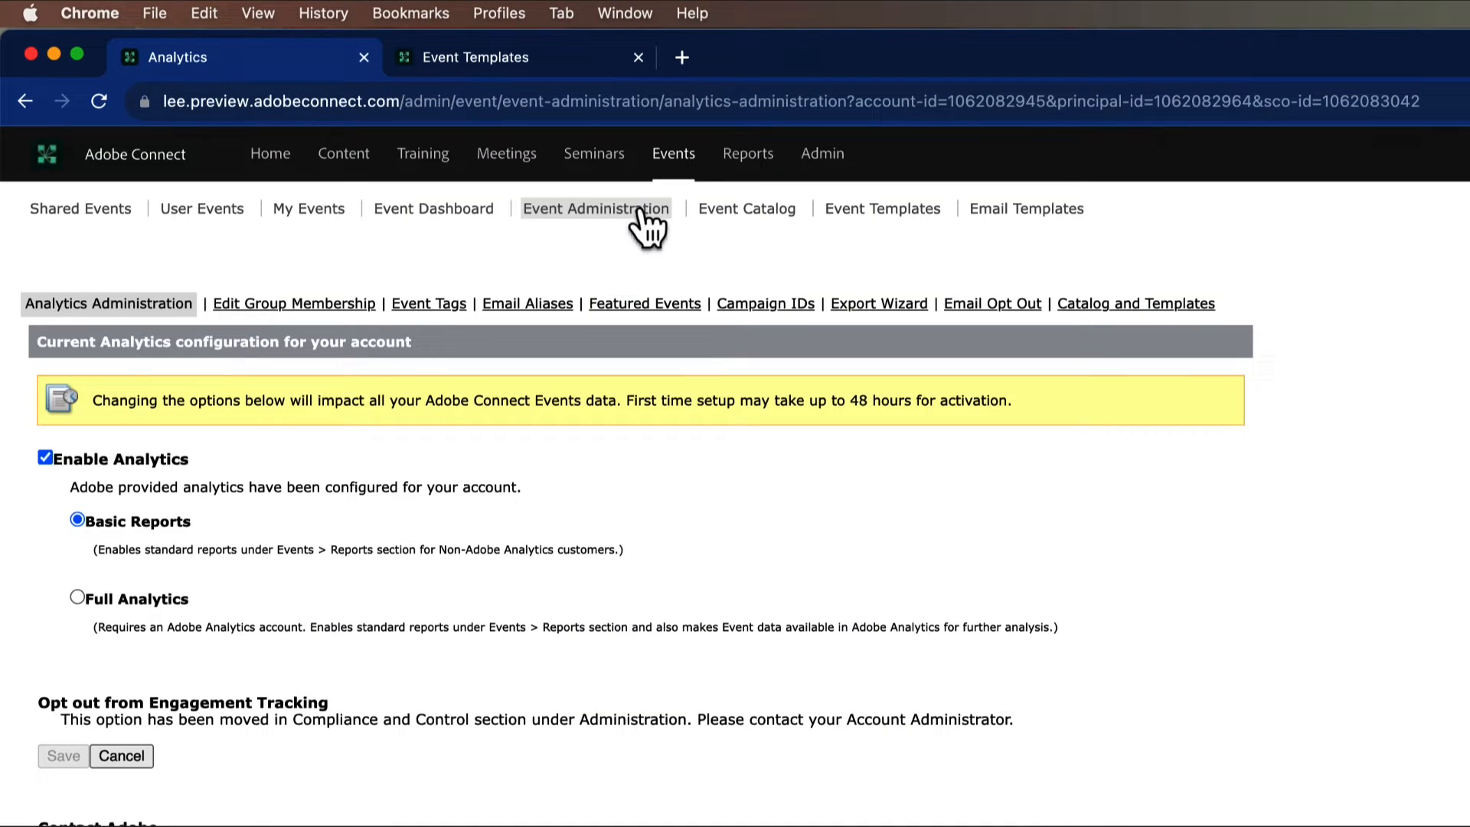
{"action": "left_click", "coordinate": [1108, 305]}
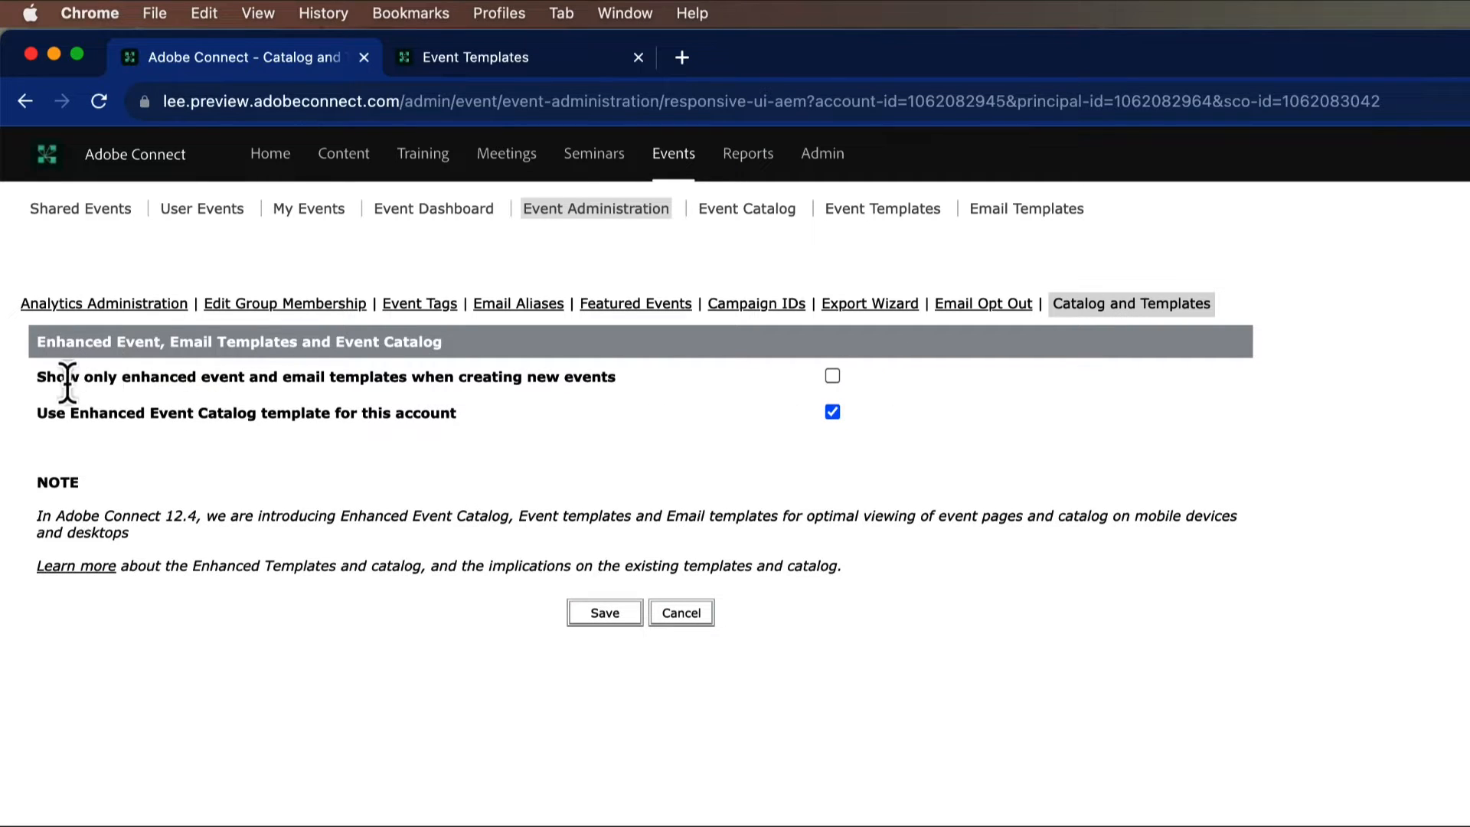
{"action": "left_click_drag", "start_coordinate": [46, 377], "coordinate": [638, 385]}
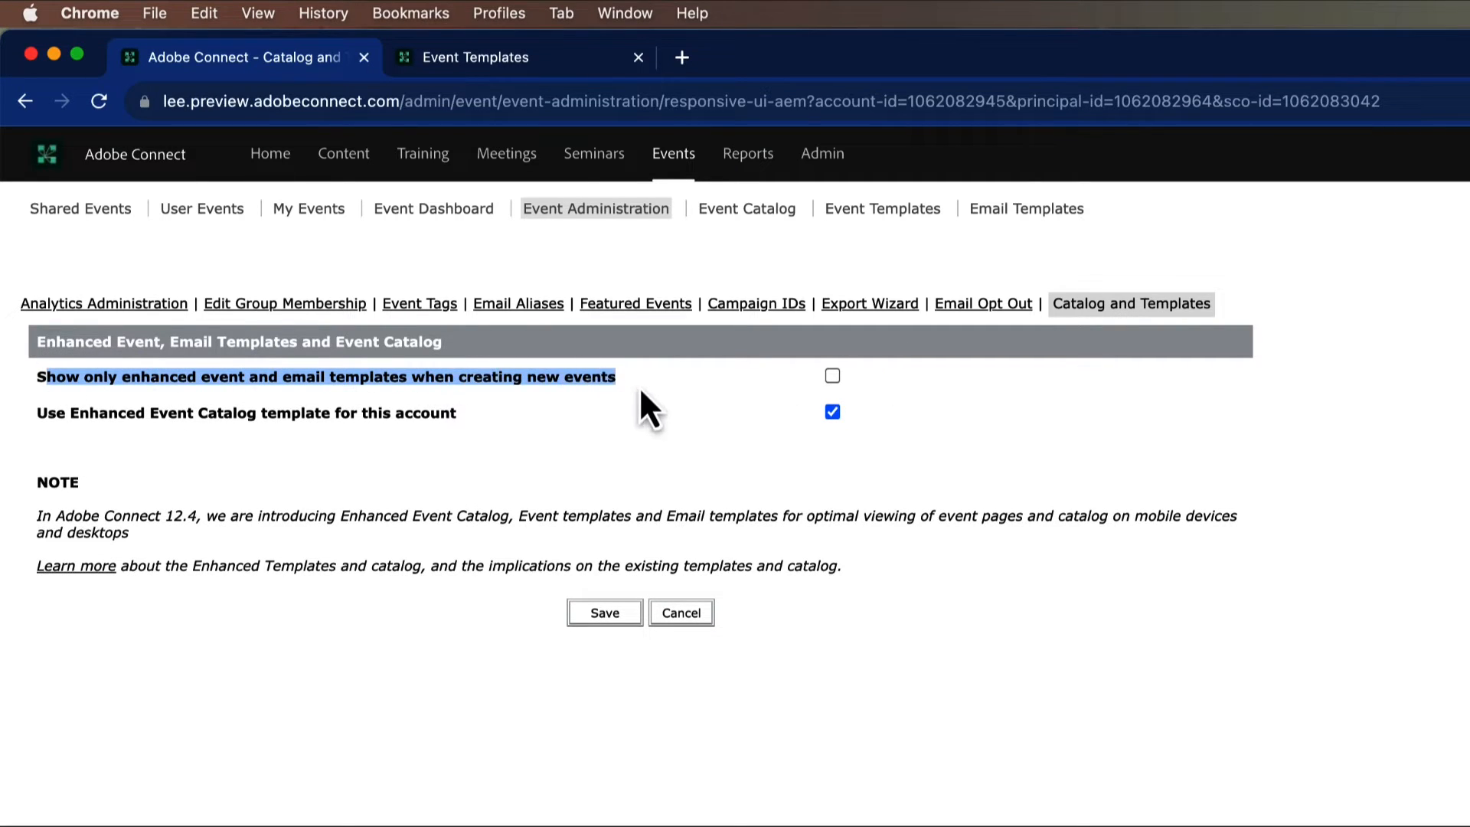
{"action": "left_click", "coordinate": [719, 384]}
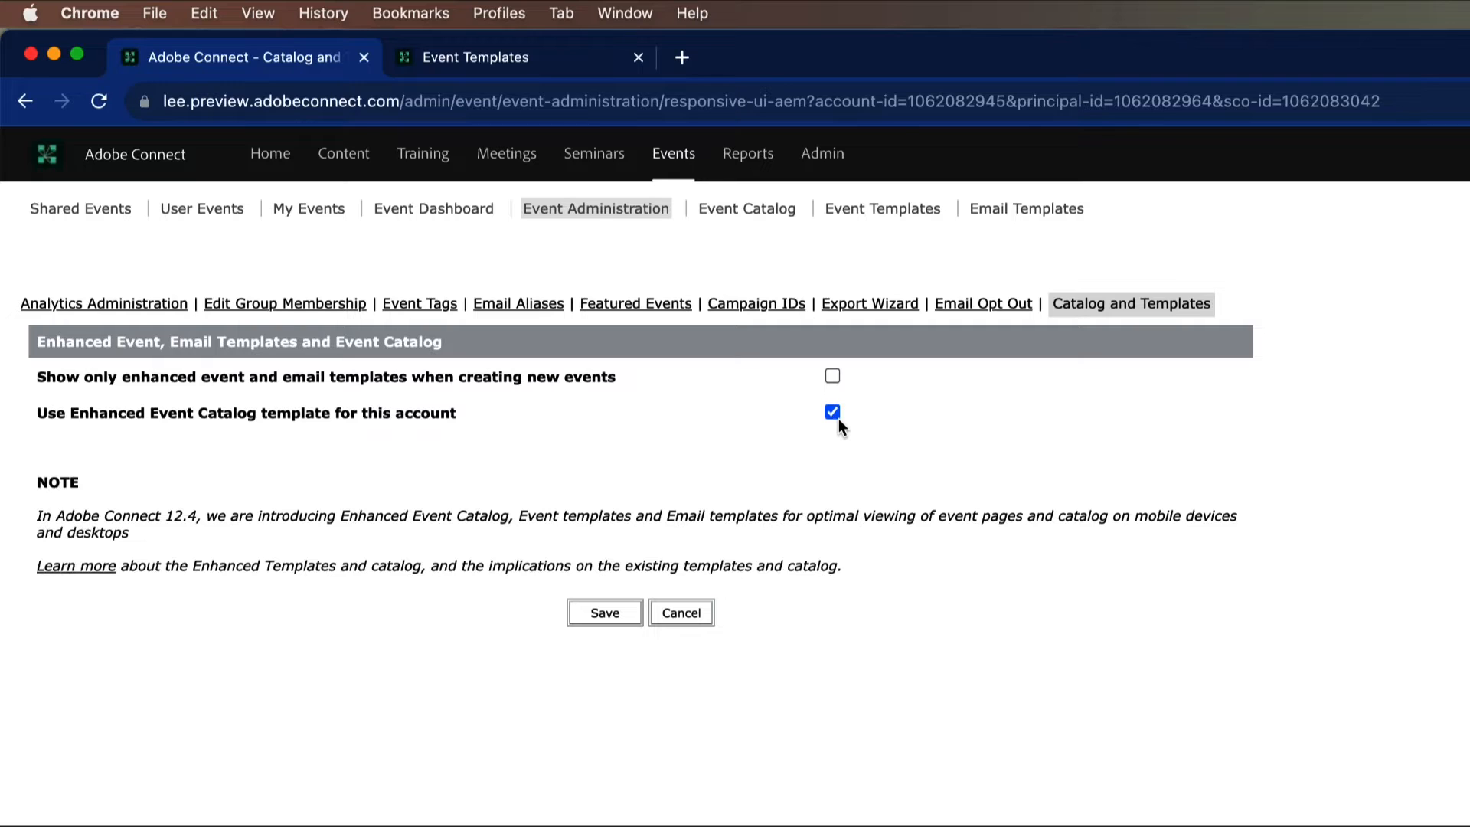
Step: Return to the other account's shared event templates and start a copy with Default Template Responsive as the source template
{"action": "left_click", "coordinate": [518, 61]}
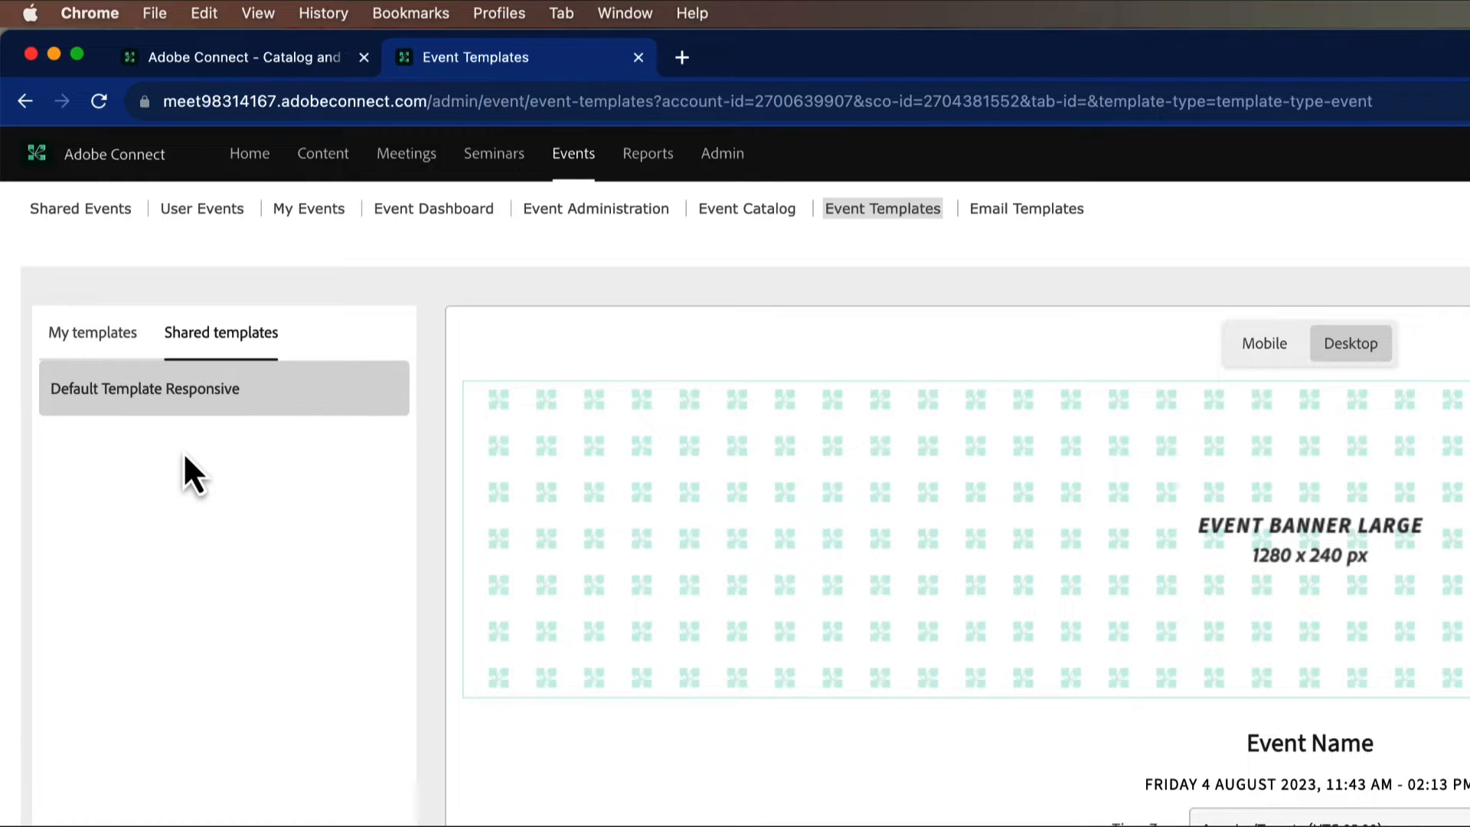
{"action": "mouse_move", "coordinate": [210, 410]}
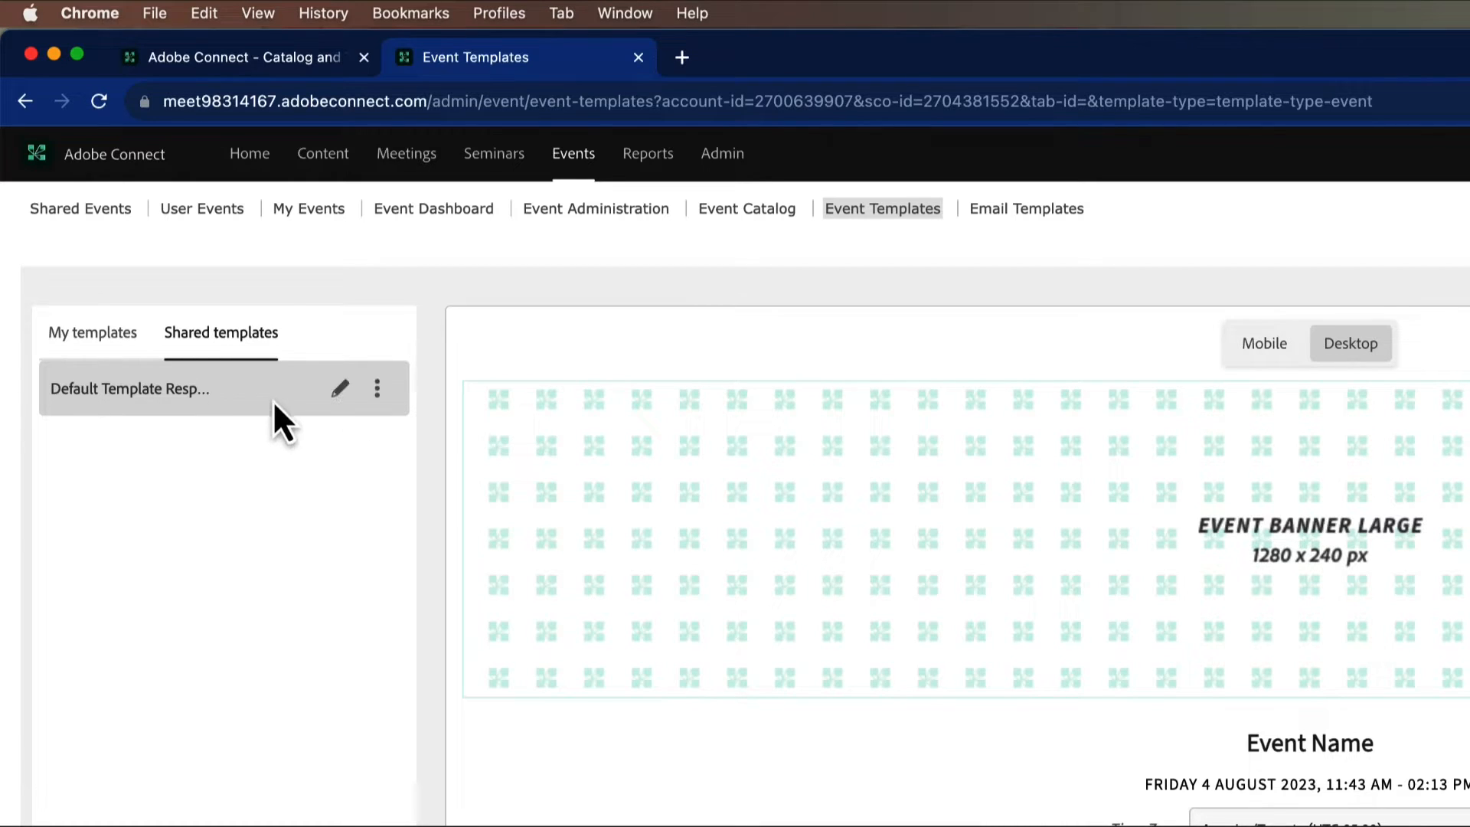
{"action": "left_click", "coordinate": [375, 394]}
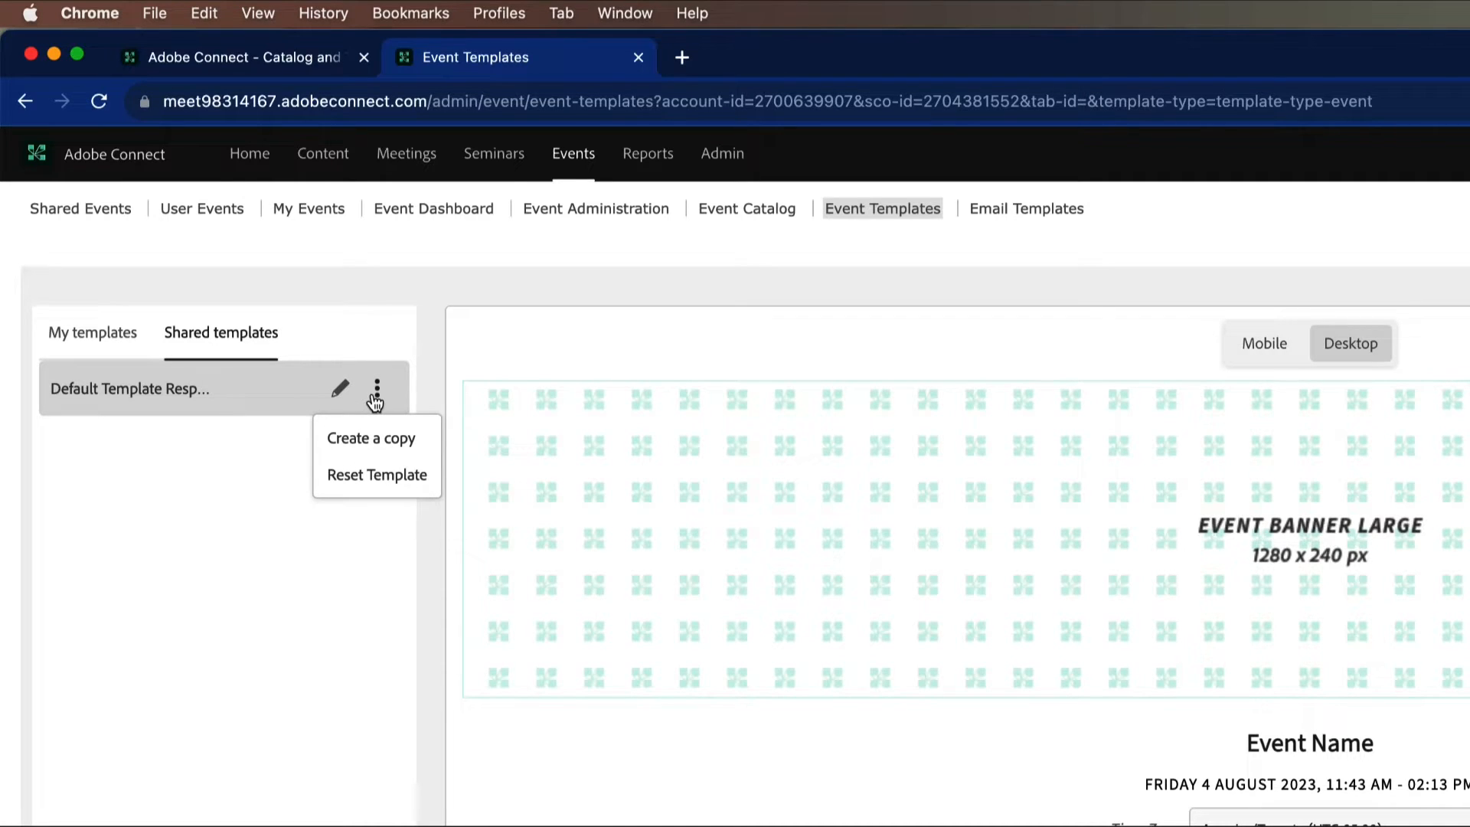
{"action": "left_click", "coordinate": [395, 440]}
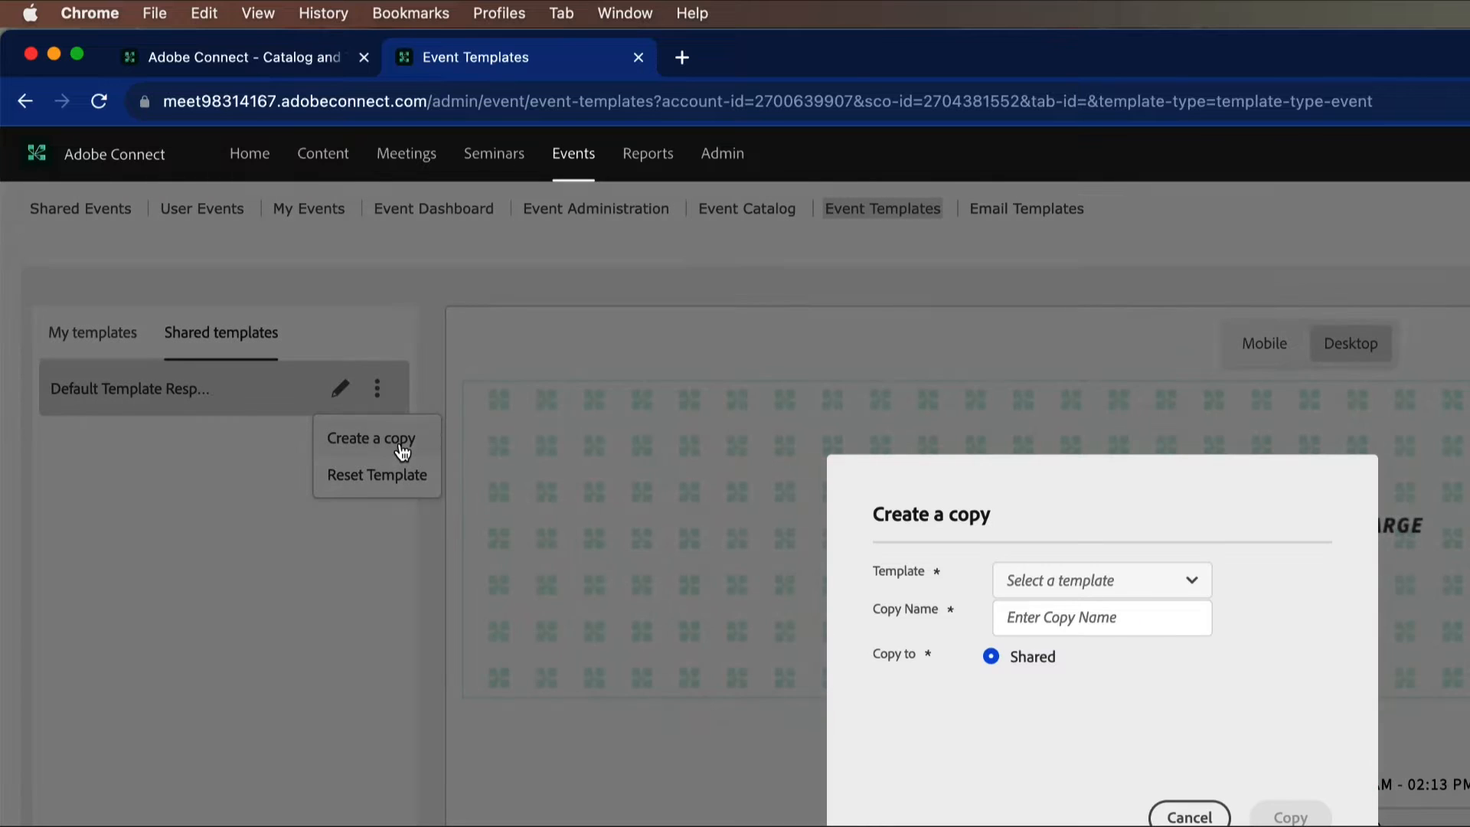
{"action": "left_click", "coordinate": [1191, 581]}
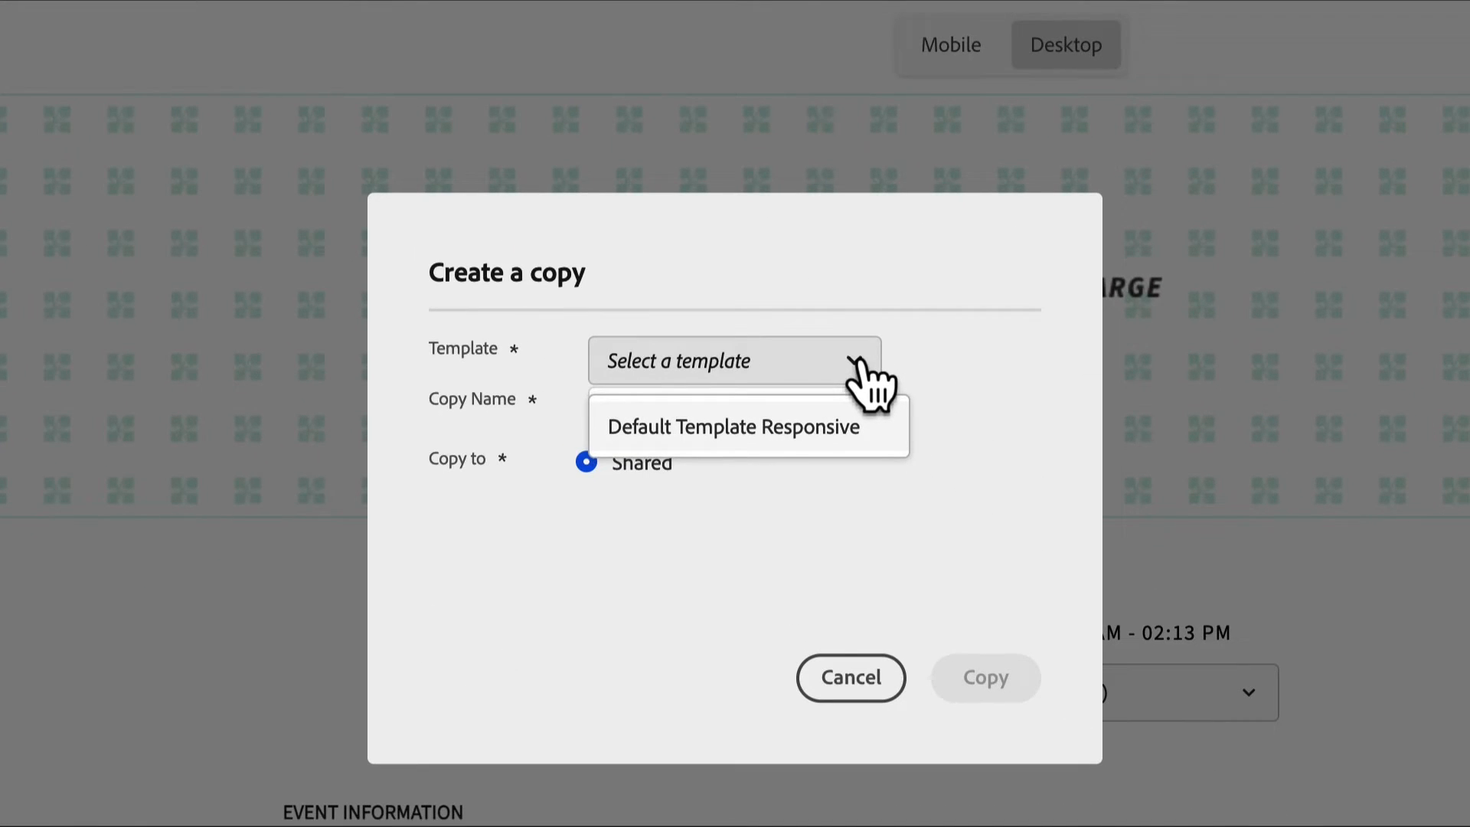
{"action": "left_click", "coordinate": [679, 427]}
Step: Name the copy Webinar Template and create it among the shared templates
{"action": "left_click", "coordinate": [781, 405]}
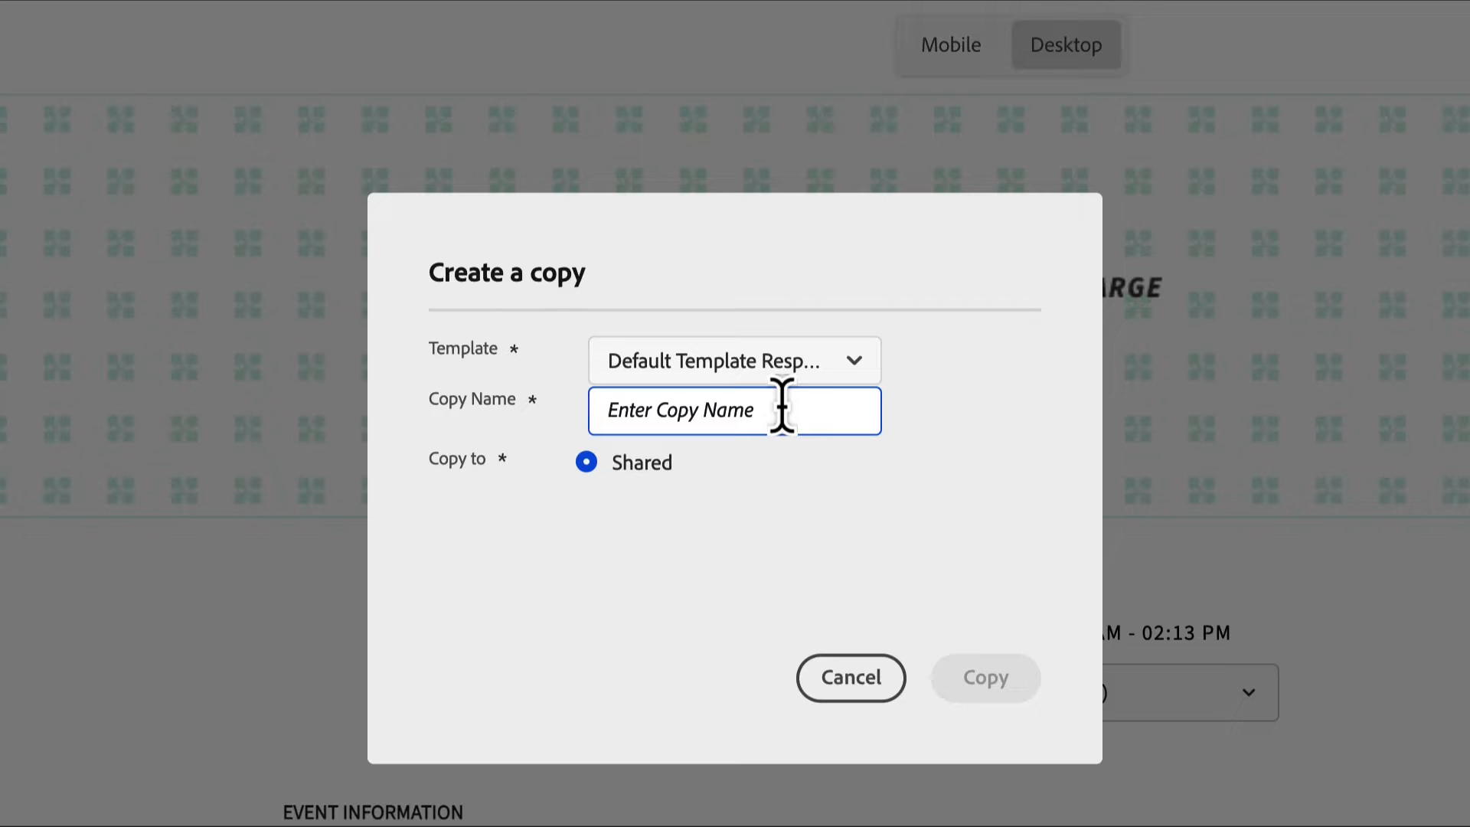
{"action": "type", "text": "WEbin"}
{"action": "key", "text": "BackSpace"}
{"action": "key", "text": "BackSpace"}
{"action": "key", "text": "BackSpace"}
{"action": "key", "text": "BackSpace"}
{"action": "type", "text": "ebinar Templ"}
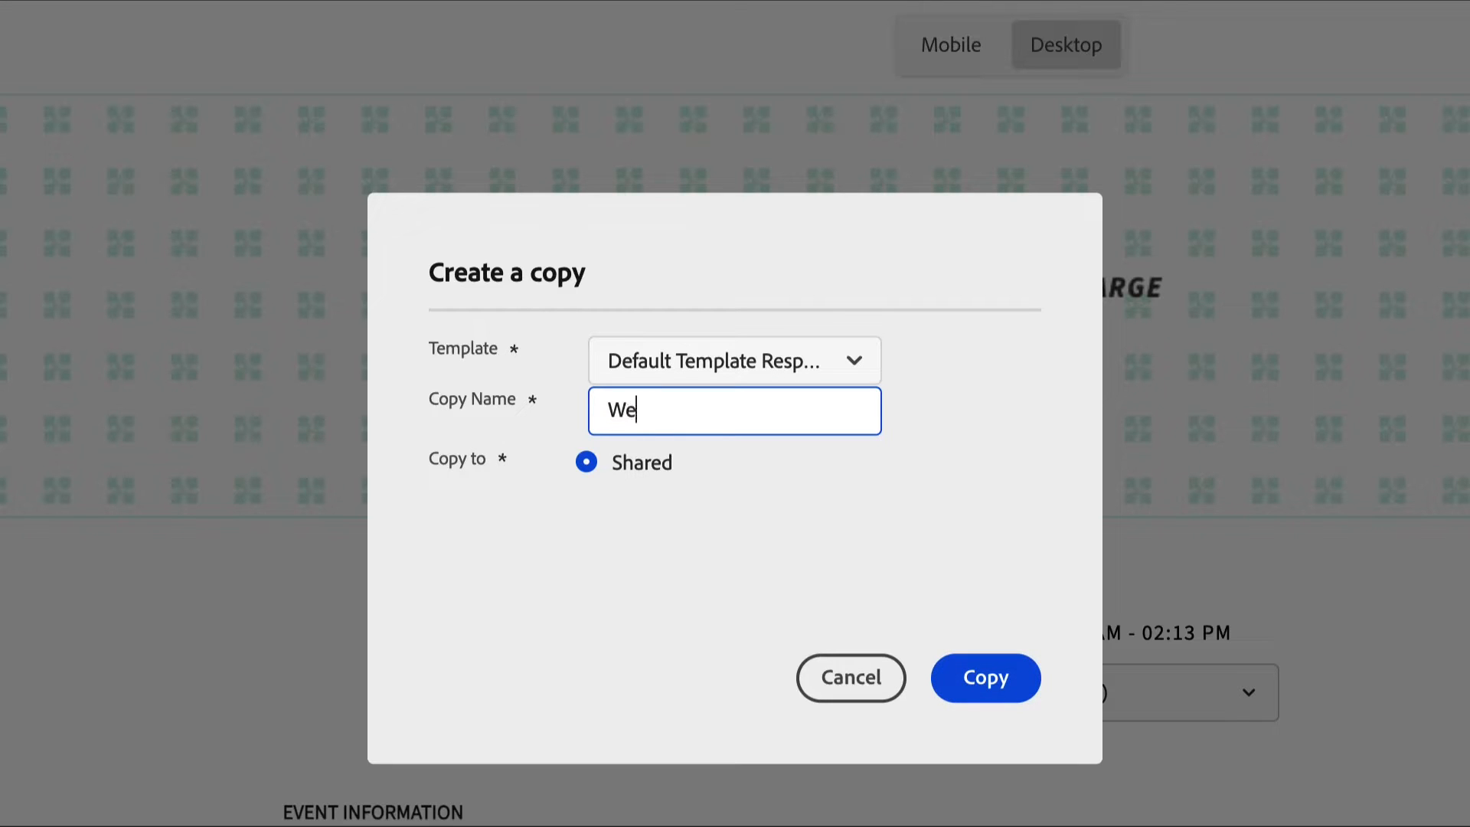
{"action": "type", "text": "ate"}
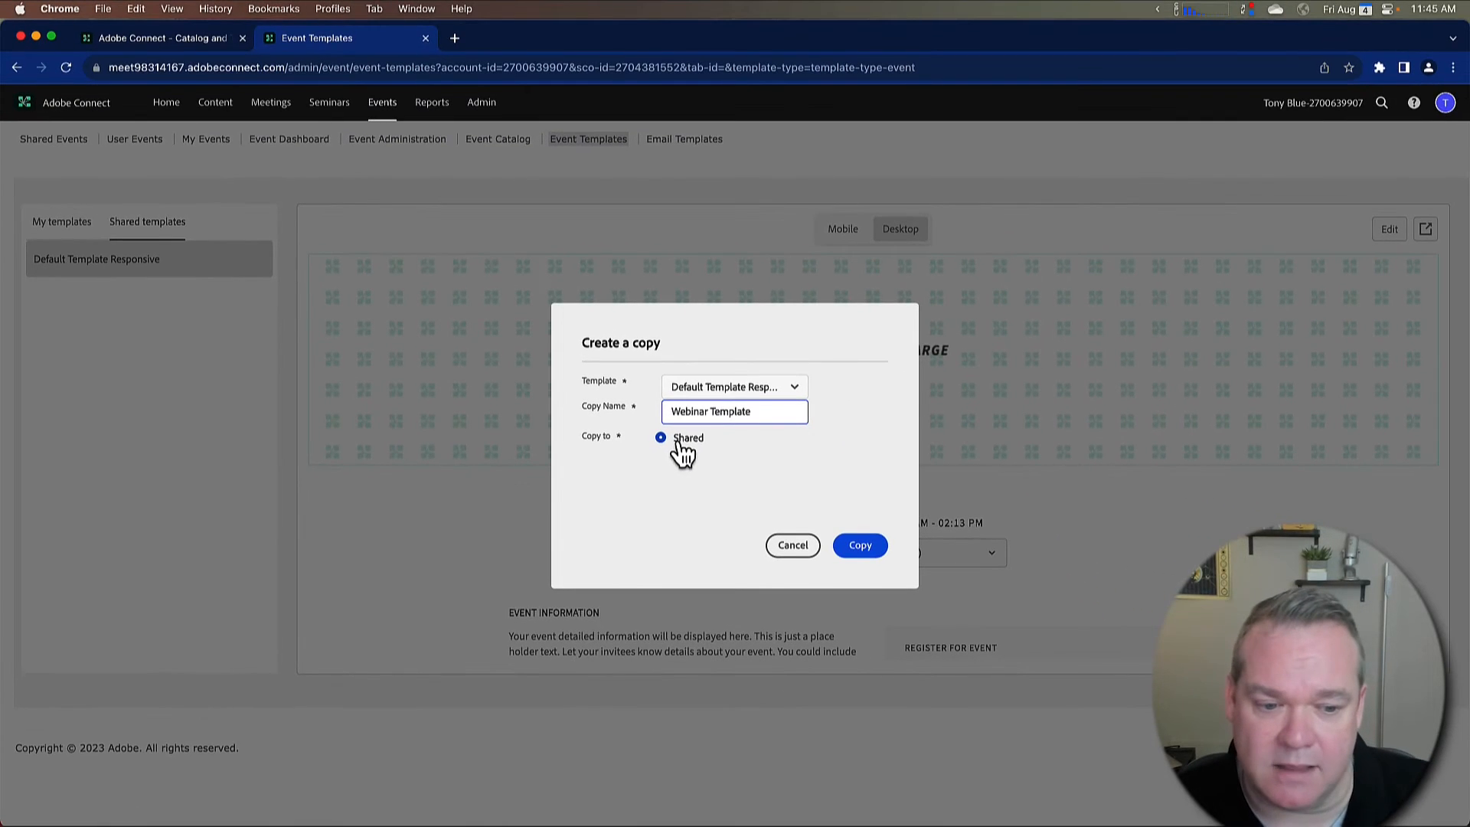
{"action": "left_click", "coordinate": [868, 542]}
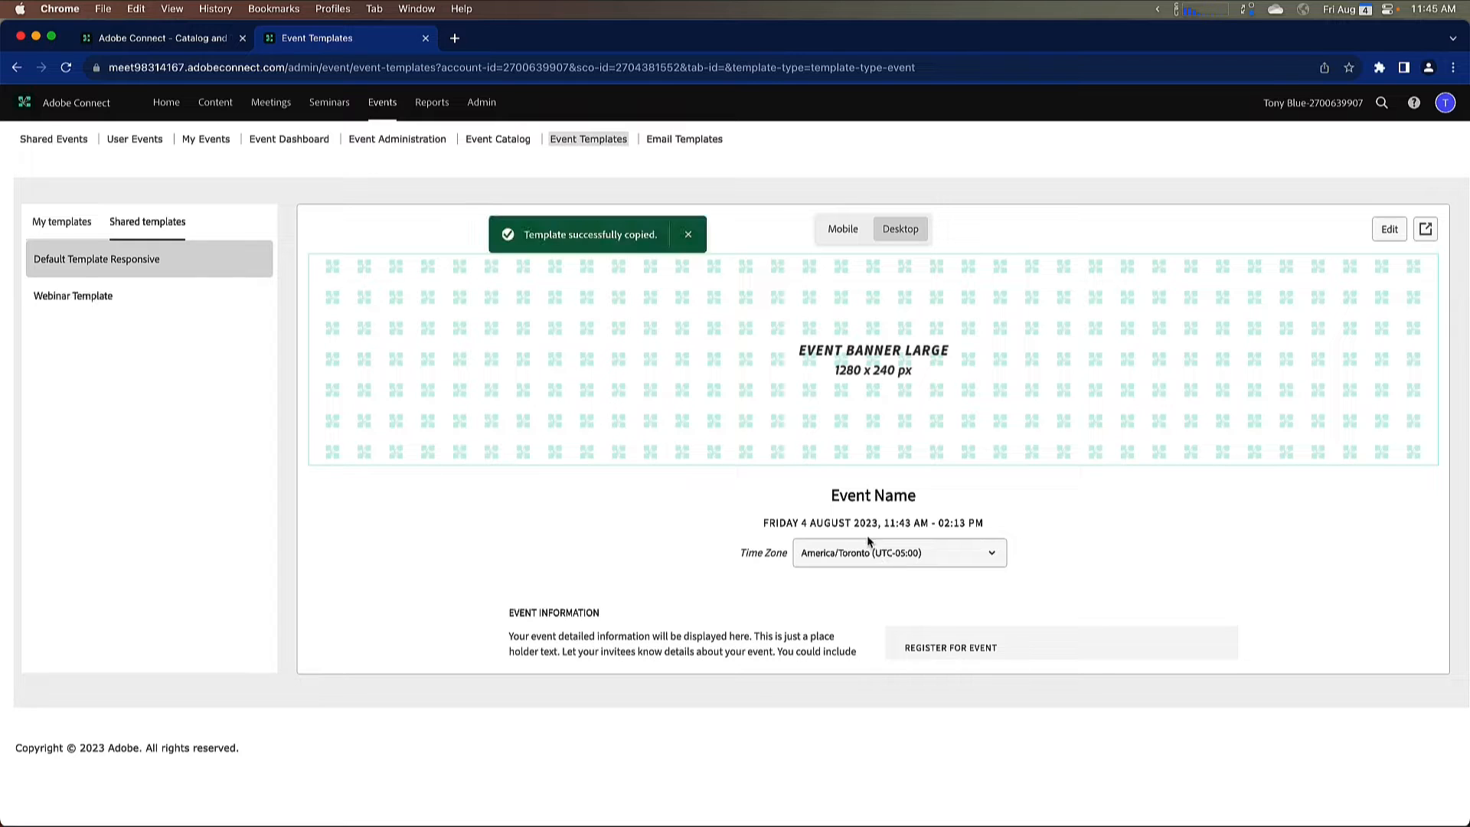
Step: Open the Webinar Template for editing with the components panel hidden and select the speaker bio text
{"action": "mouse_move", "coordinate": [223, 292]}
{"action": "left_click", "coordinate": [125, 309]}
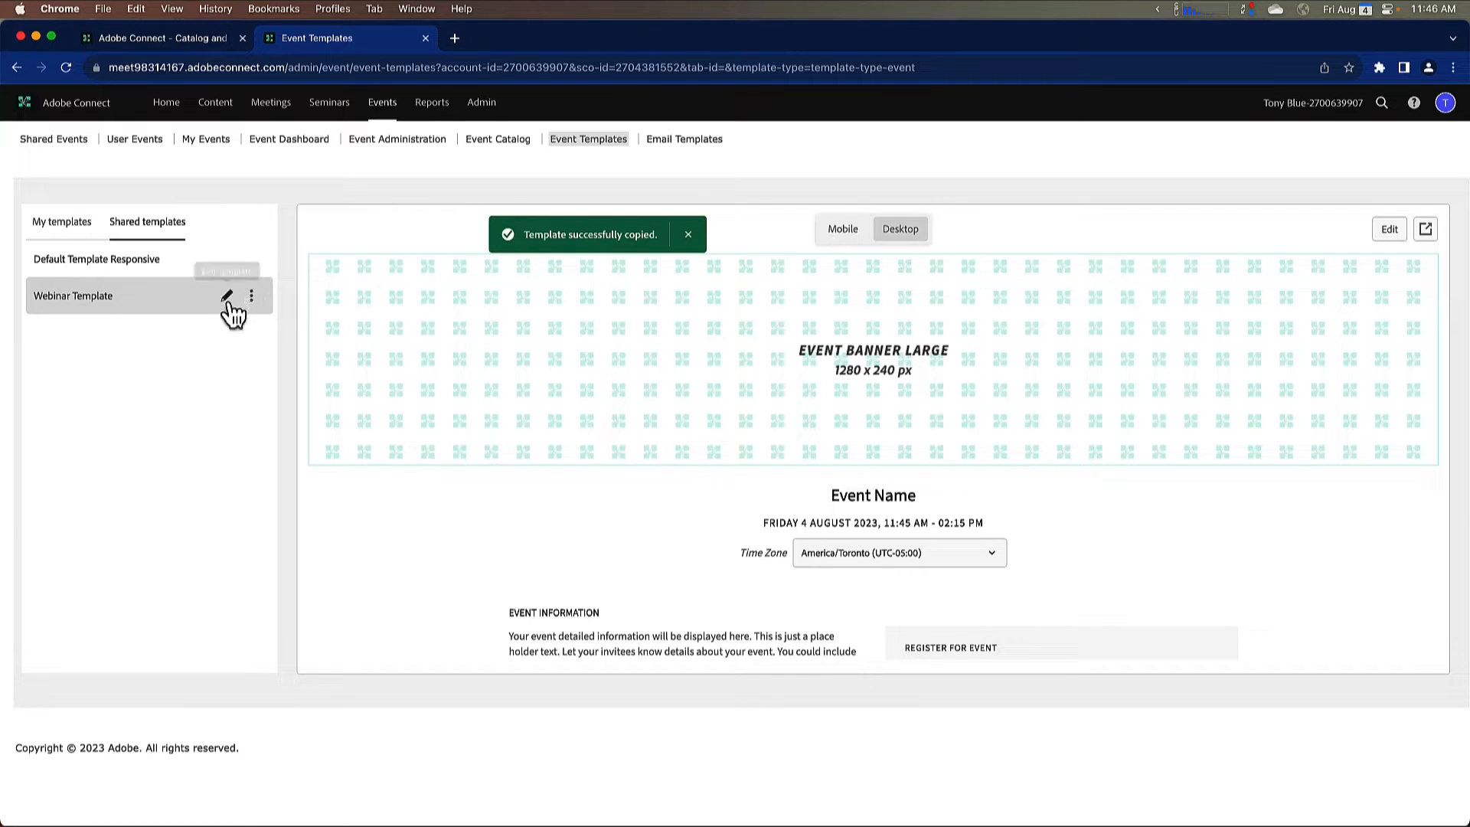
{"action": "left_click", "coordinate": [227, 300]}
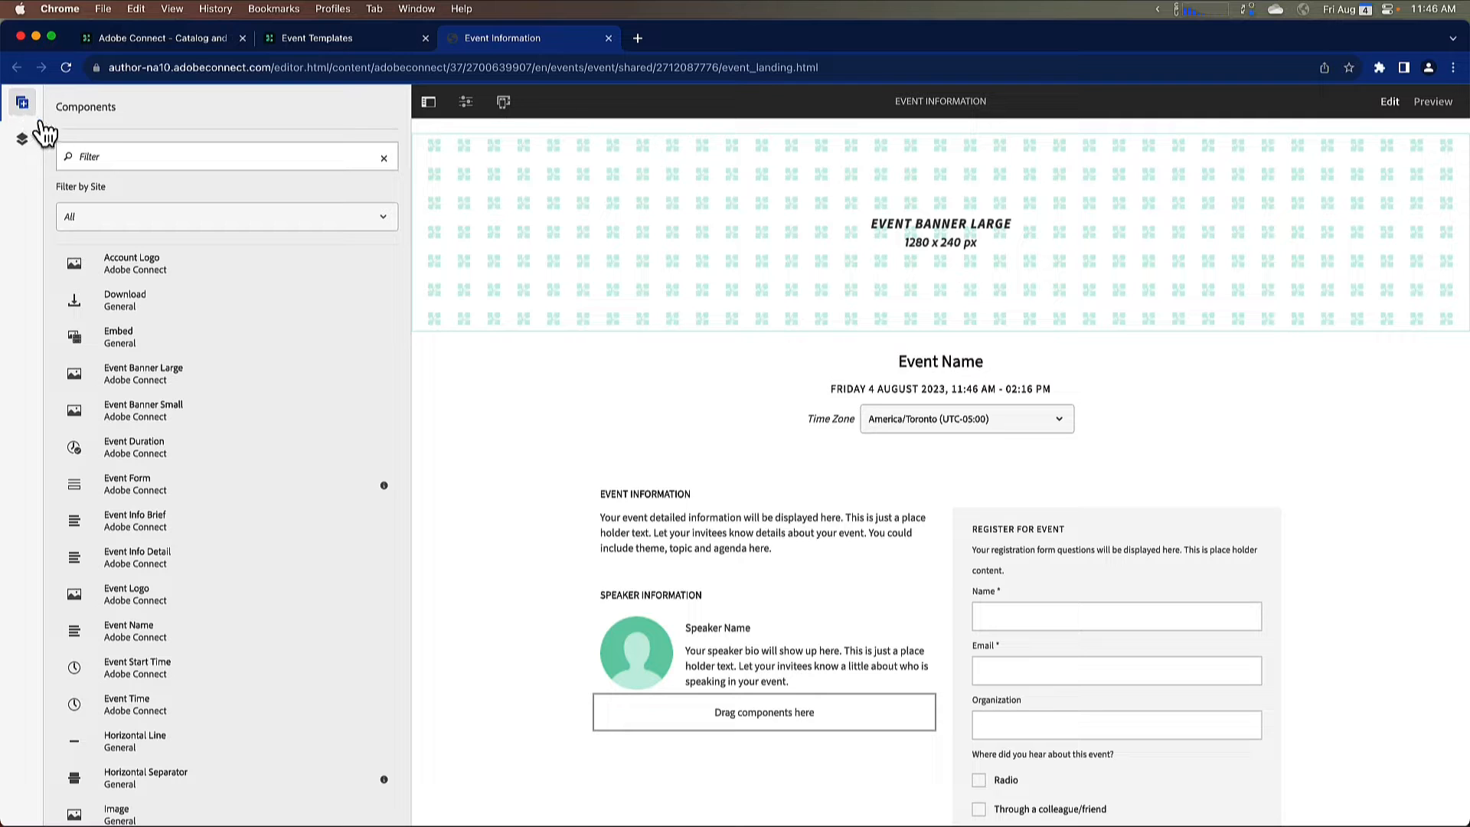
{"action": "left_click", "coordinate": [427, 107]}
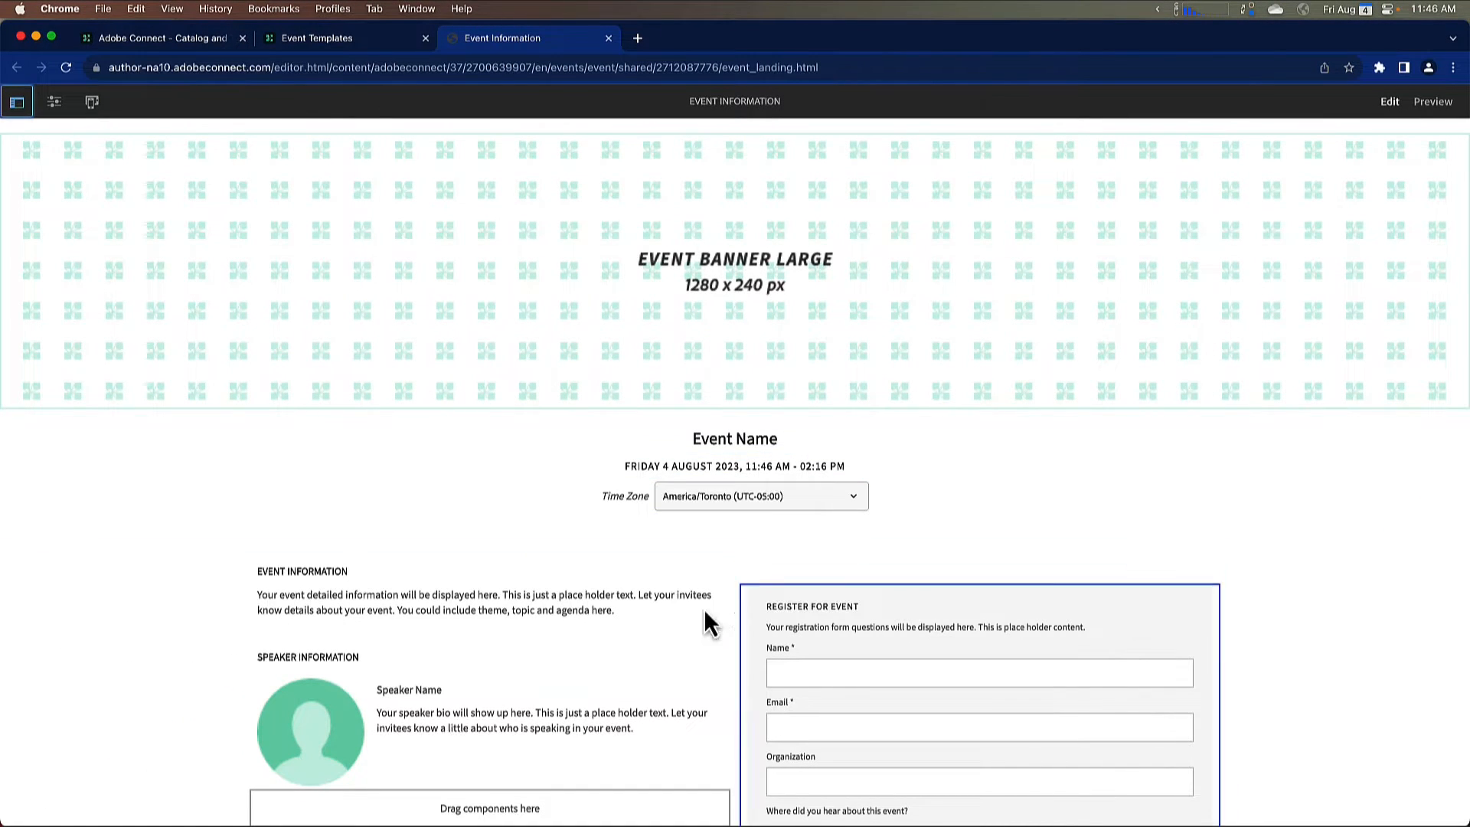
{"action": "left_click", "coordinate": [588, 709]}
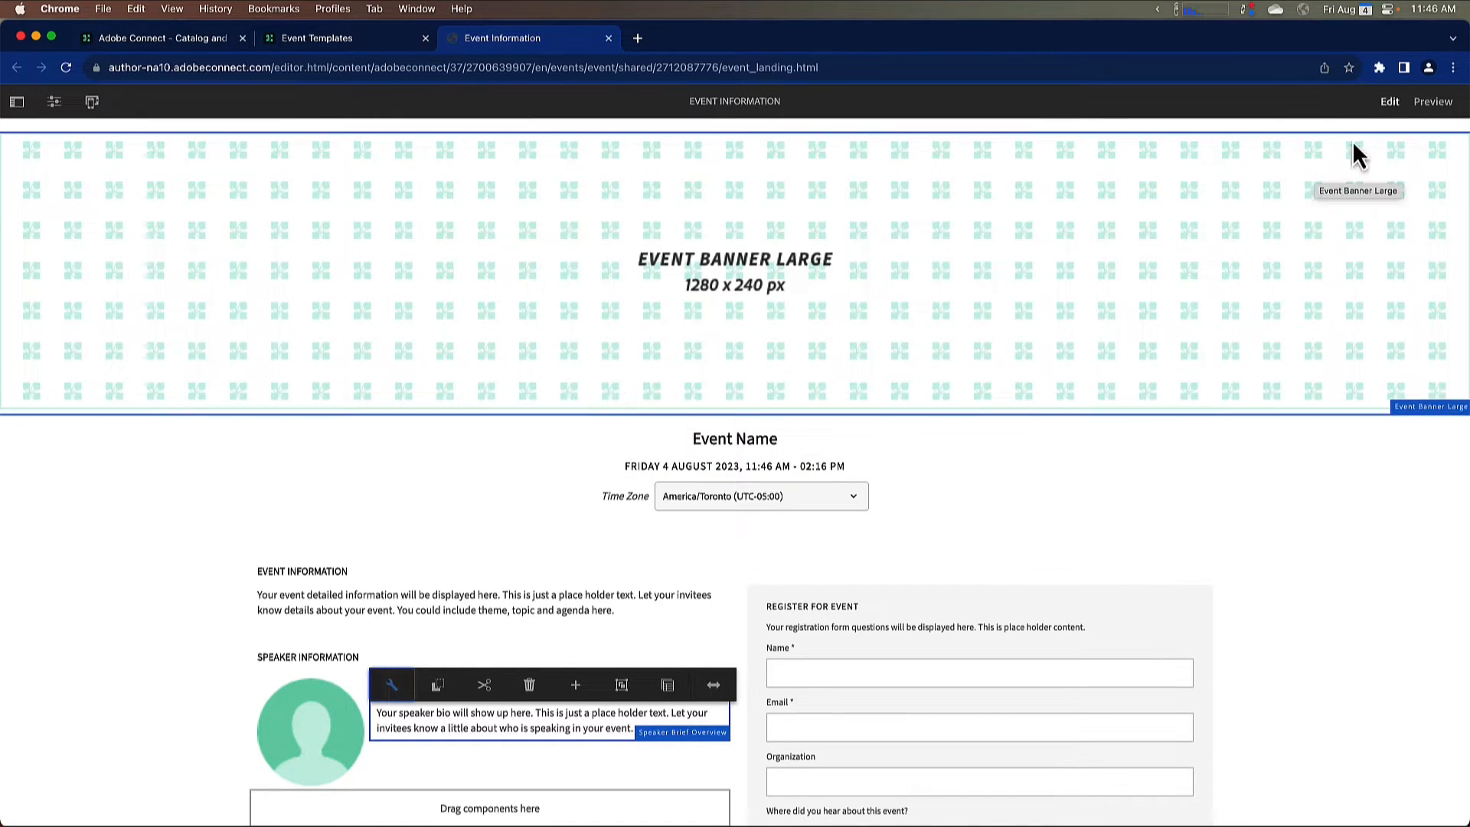
Step: Preview the Webinar Template page in tablet, phone portrait, phone landscape and desktop layouts using the device emulator
{"action": "left_click", "coordinate": [1441, 105]}
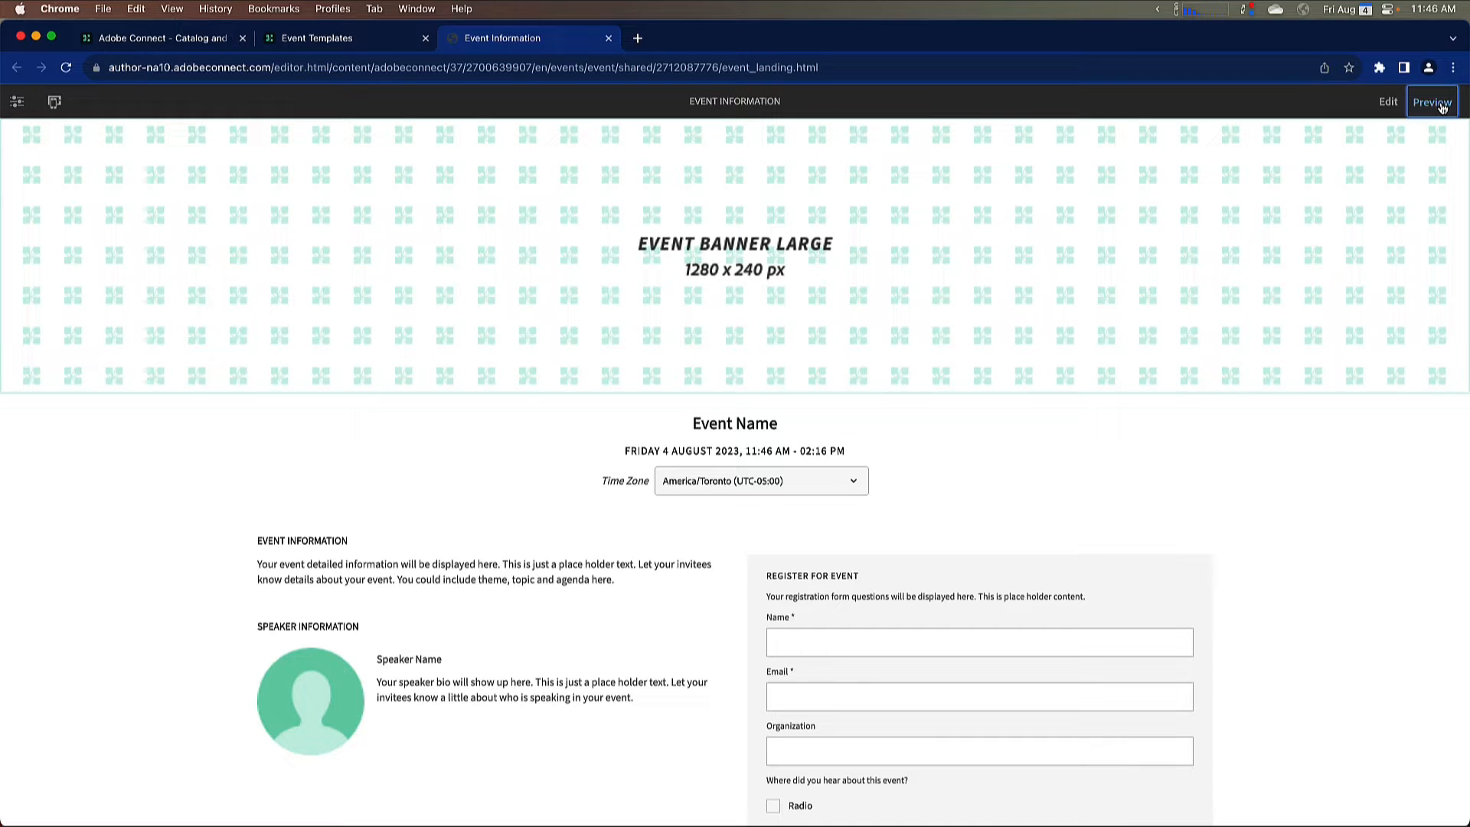
{"action": "left_click", "coordinate": [55, 105]}
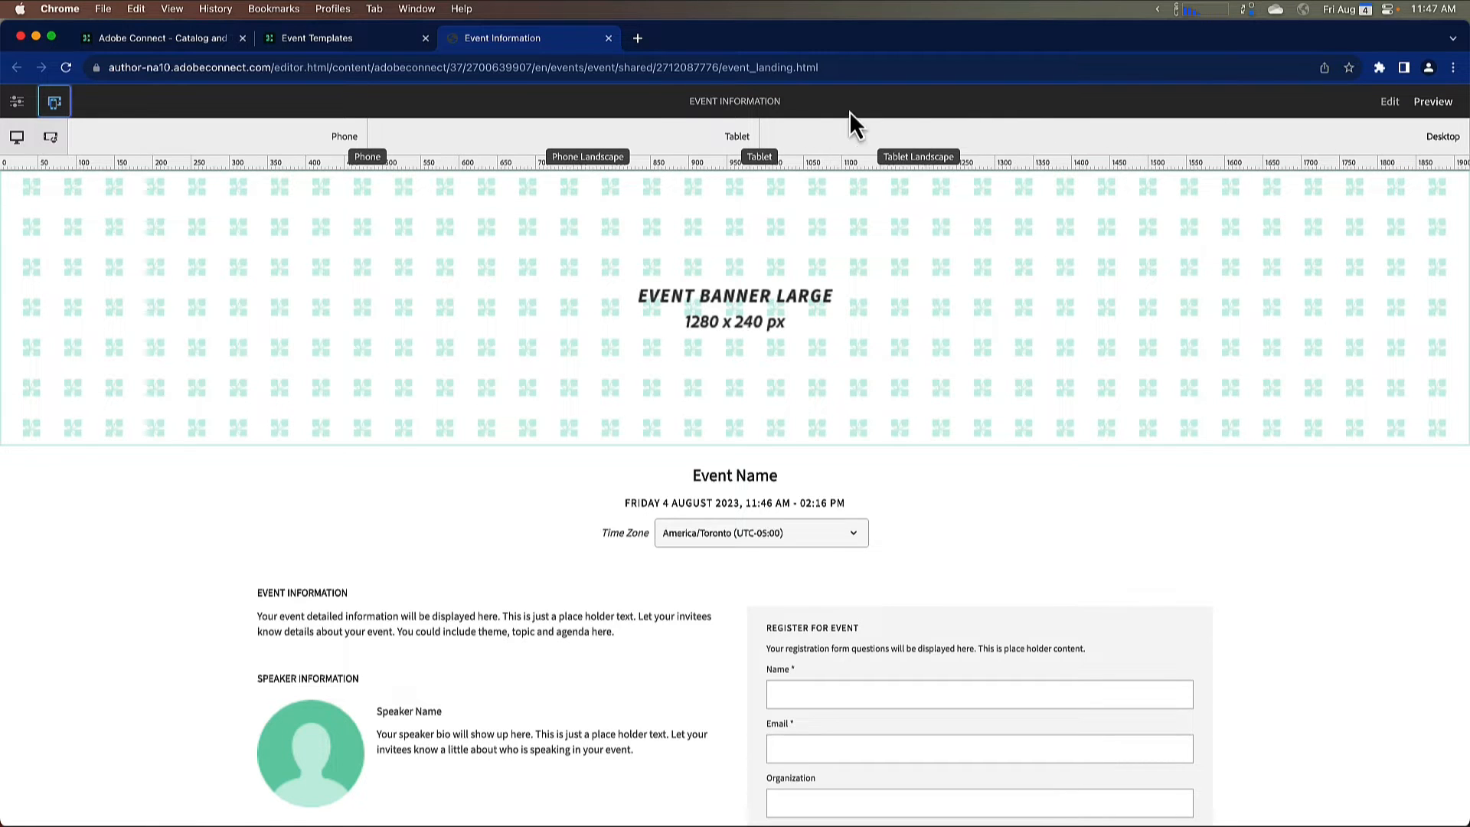
{"action": "left_click", "coordinate": [647, 137]}
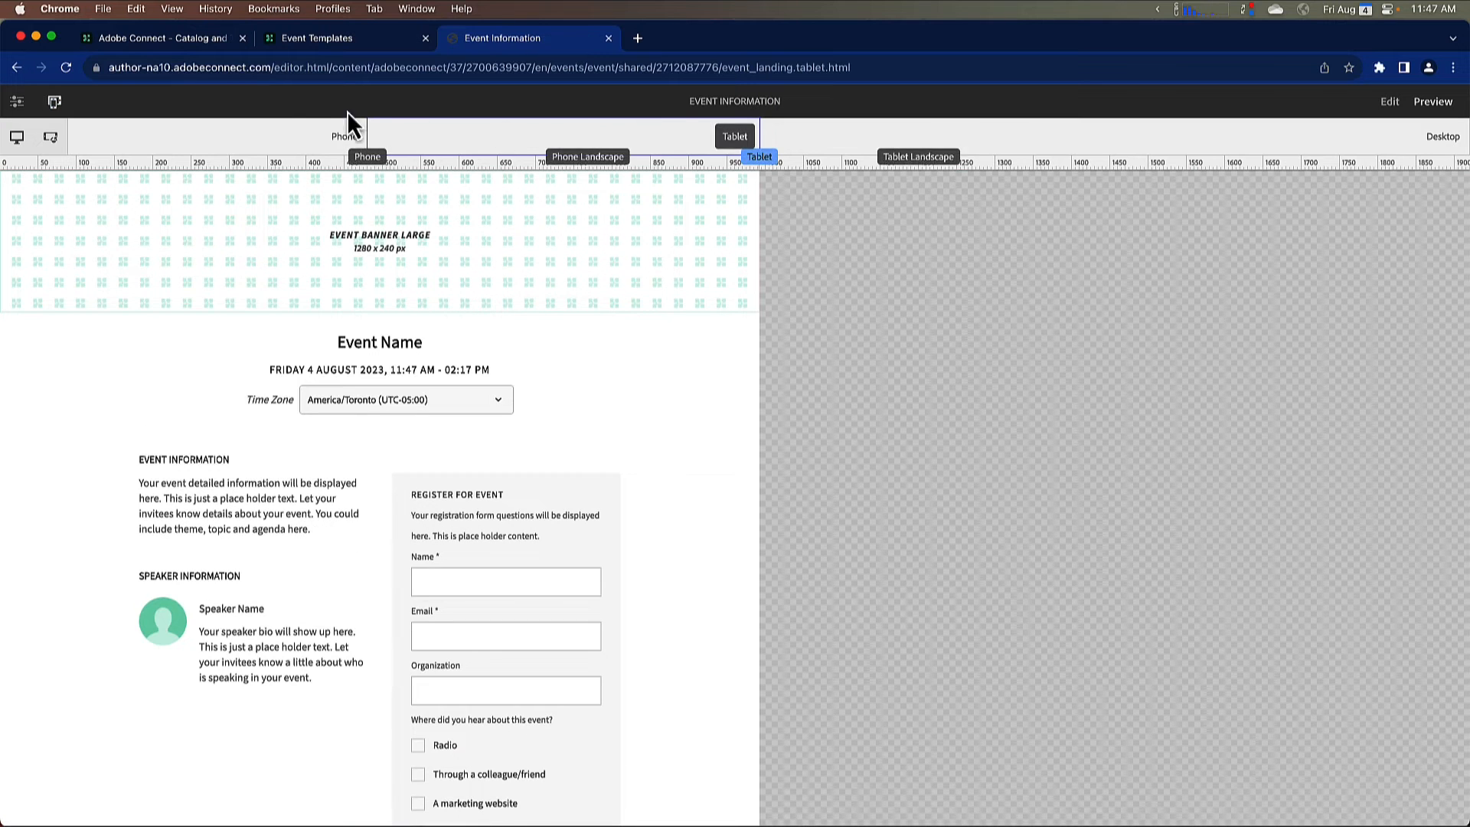
{"action": "left_click", "coordinate": [276, 138]}
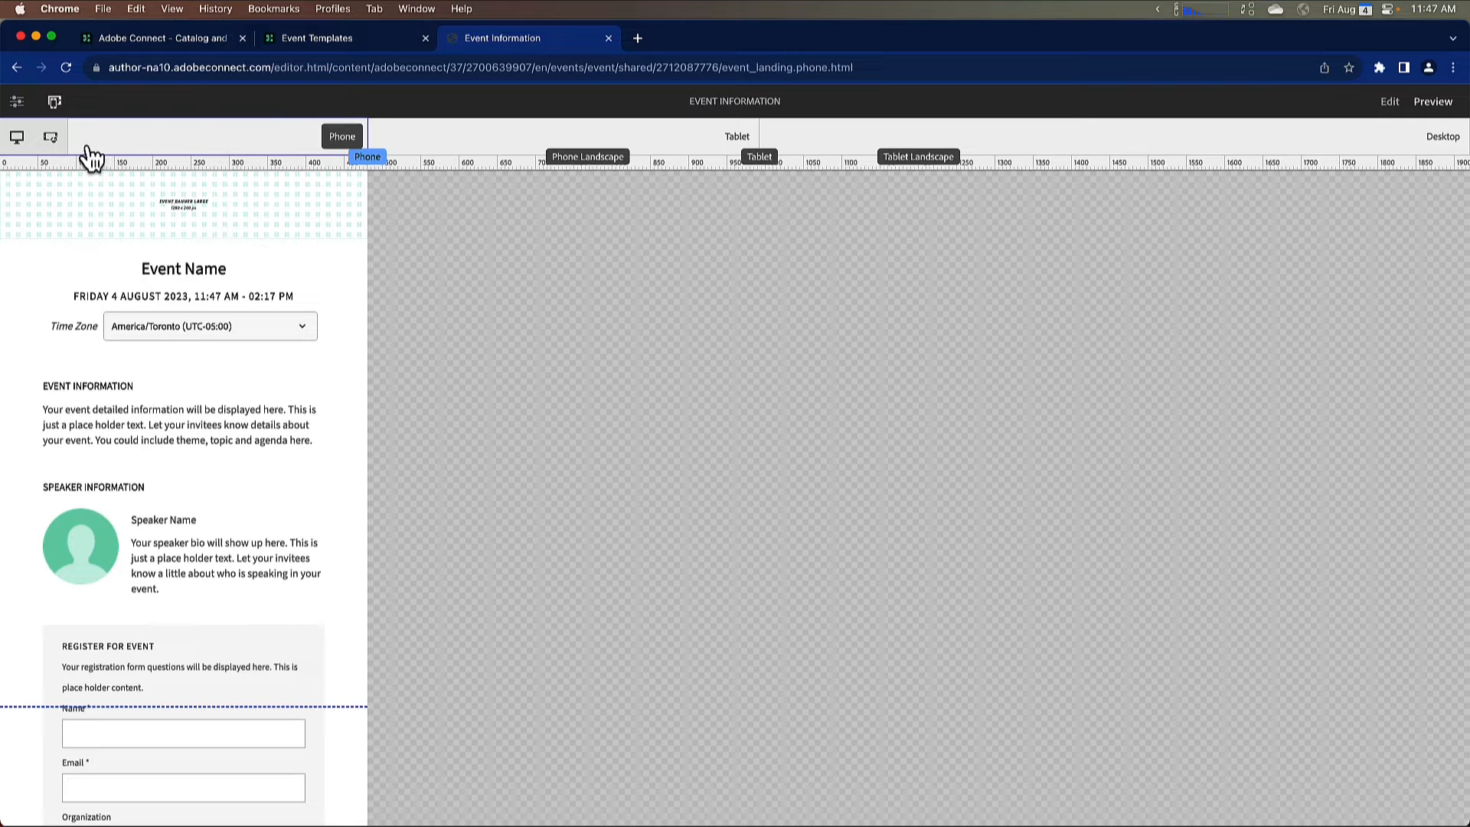
{"action": "left_click", "coordinate": [51, 138]}
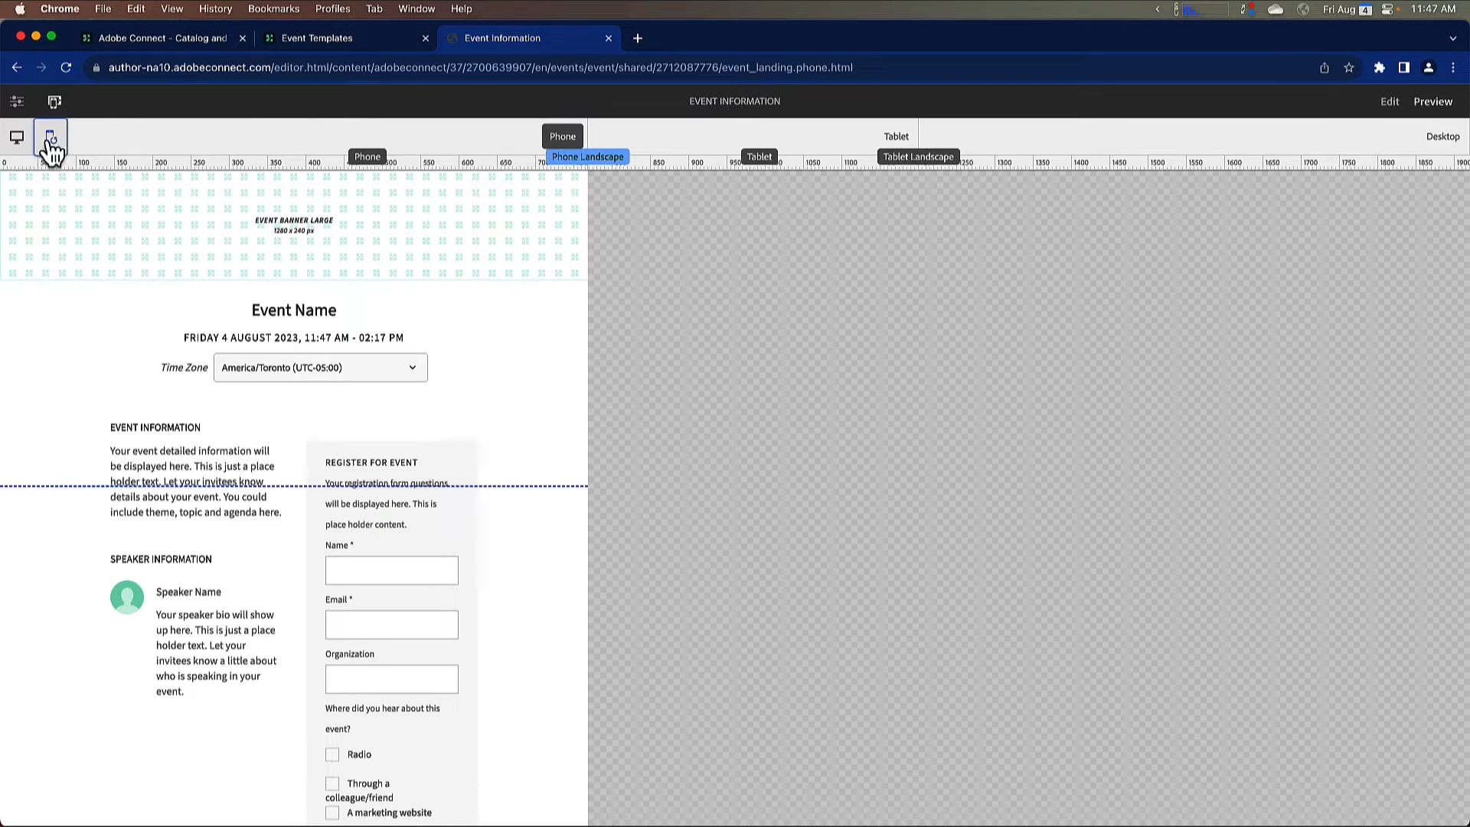
{"action": "left_click", "coordinate": [17, 147]}
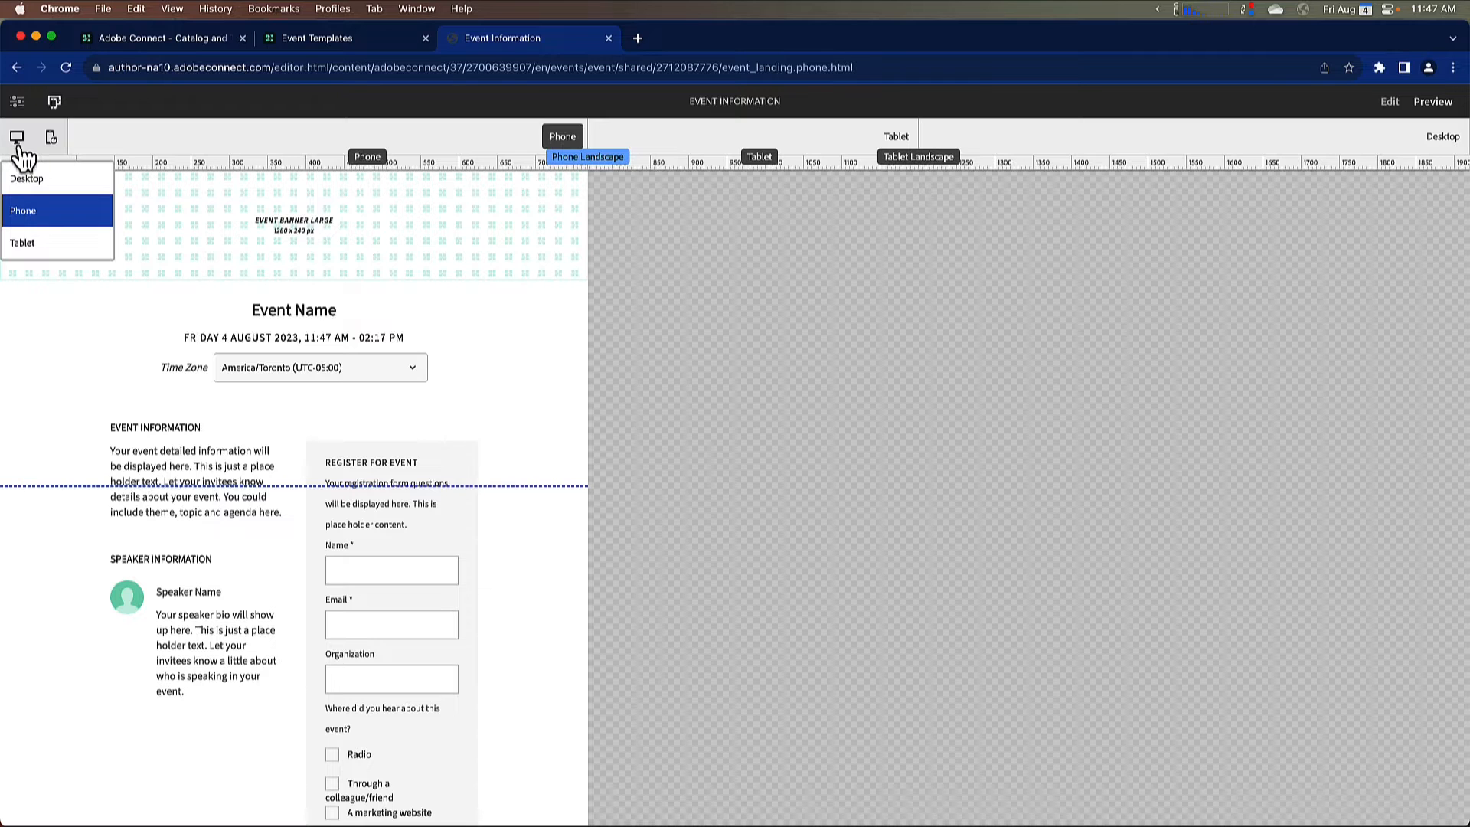
{"action": "left_click", "coordinate": [27, 178]}
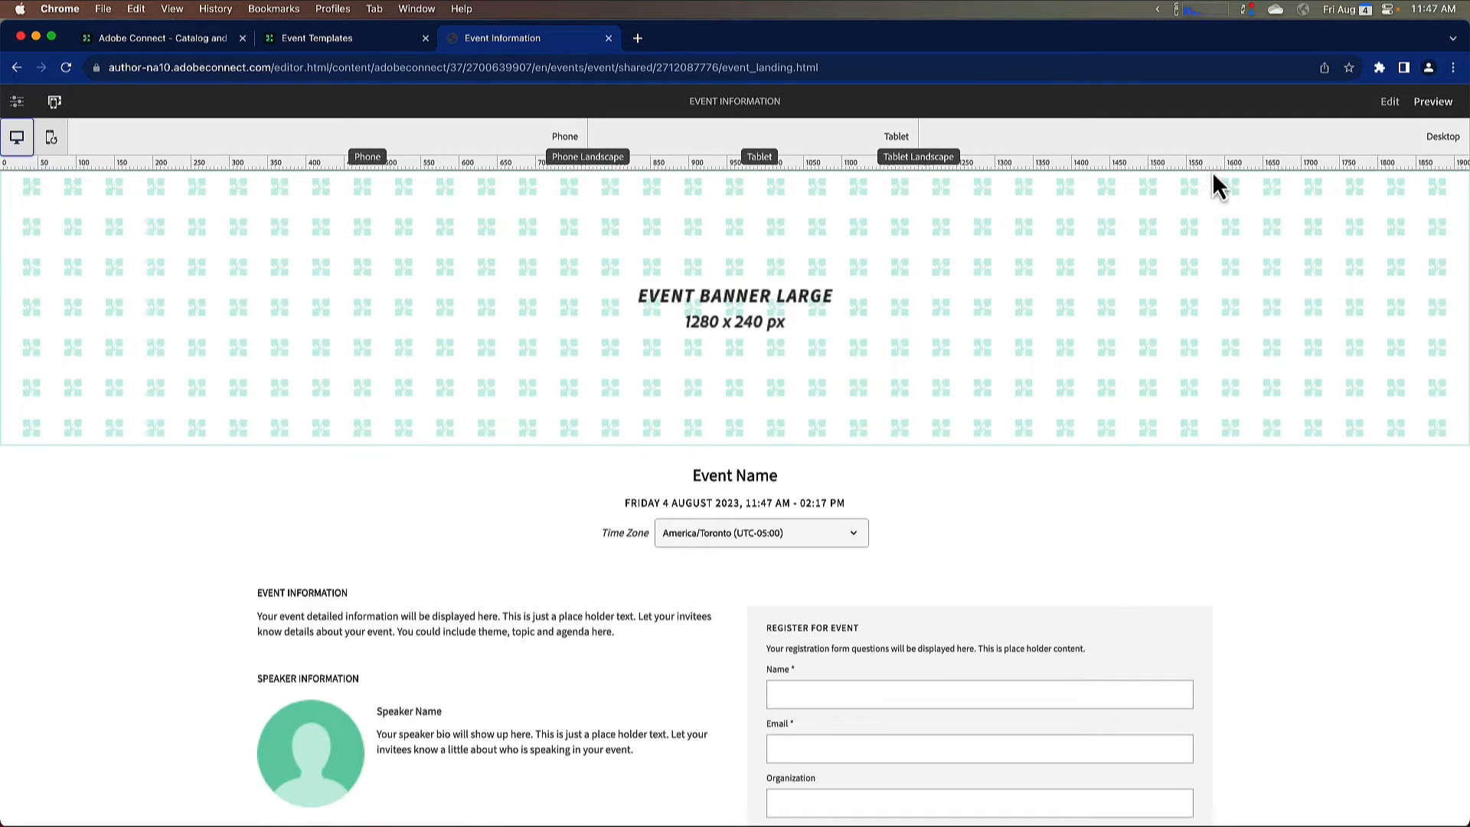
Step: Return the template page to edit mode and view its page information with the publishing options
{"action": "left_click", "coordinate": [1388, 102]}
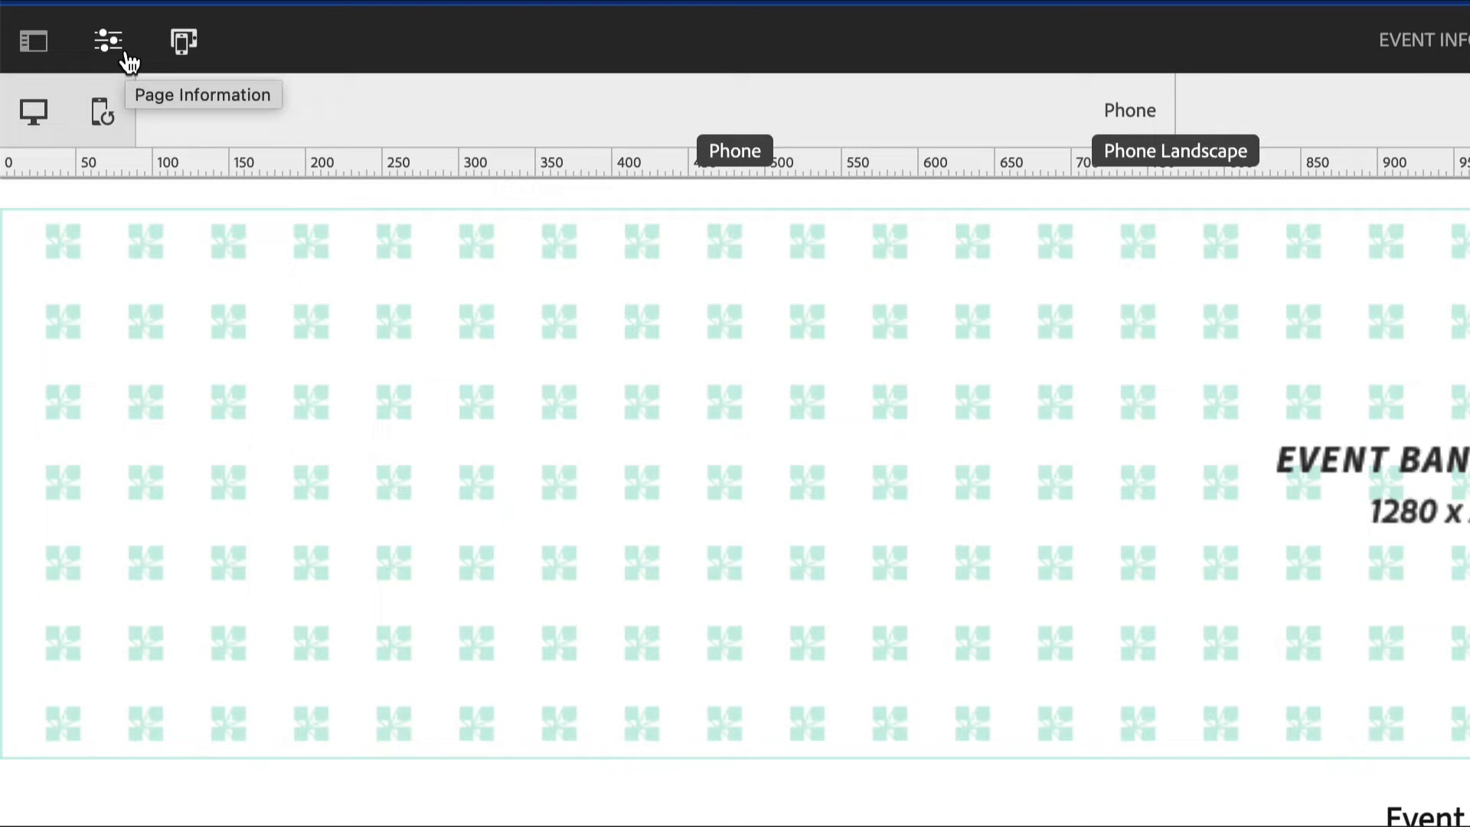
{"action": "left_click", "coordinate": [108, 52]}
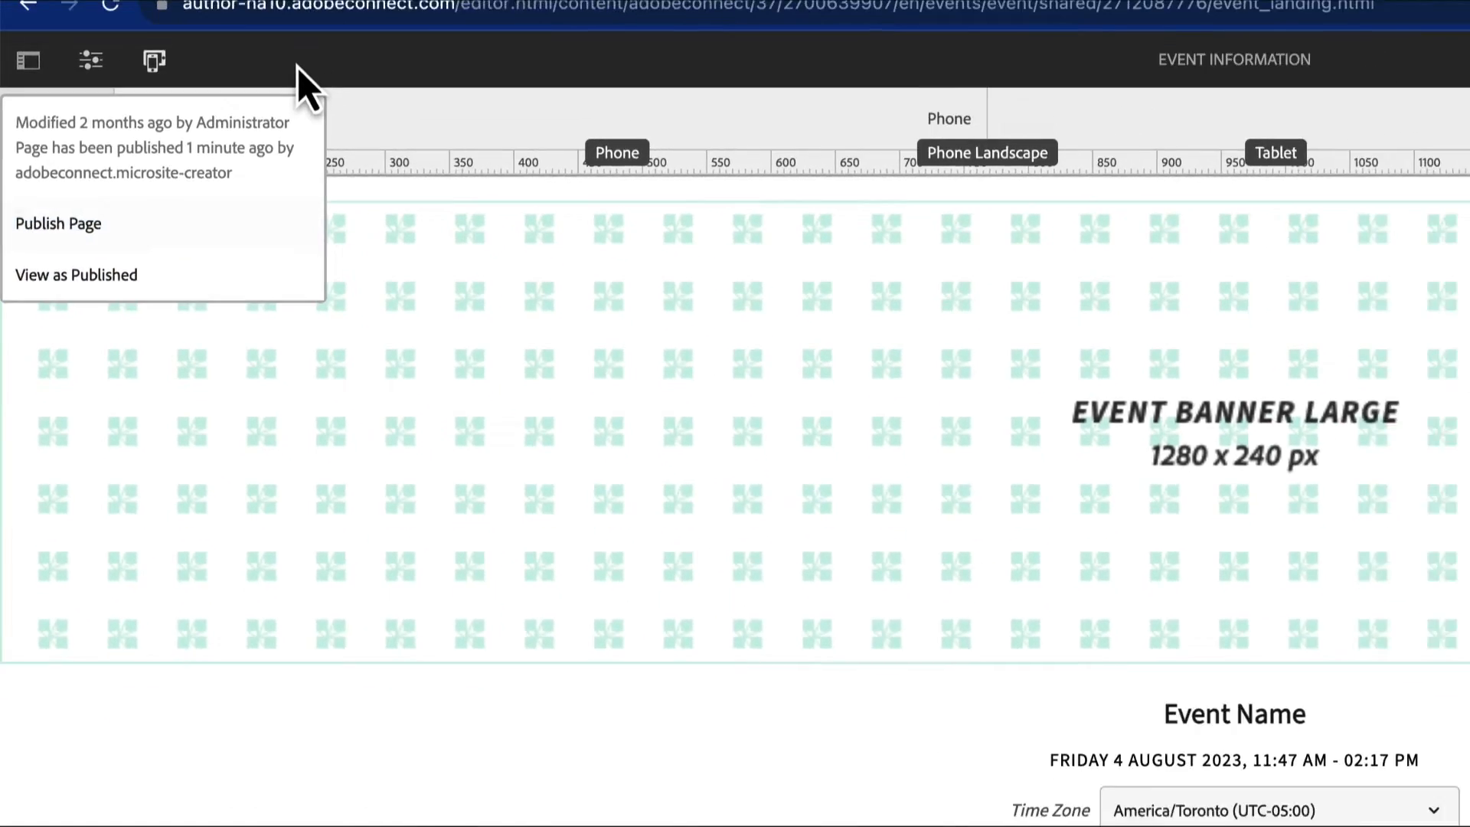
{"action": "left_click", "coordinate": [33, 40]}
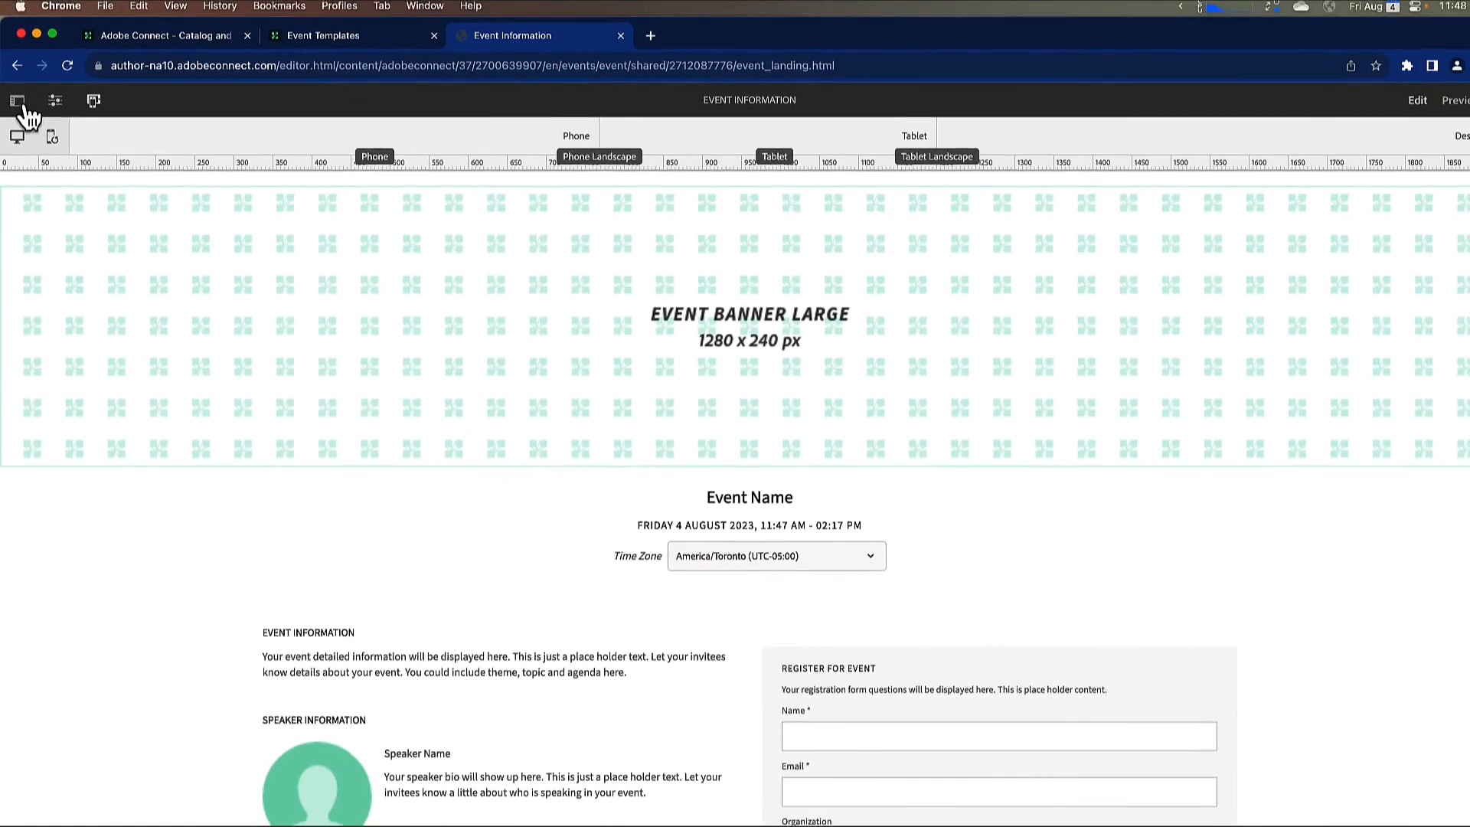
Step: Show the components panel and filter the components by site, first to Adobe Connect and finally to General
{"action": "left_click", "coordinate": [16, 102]}
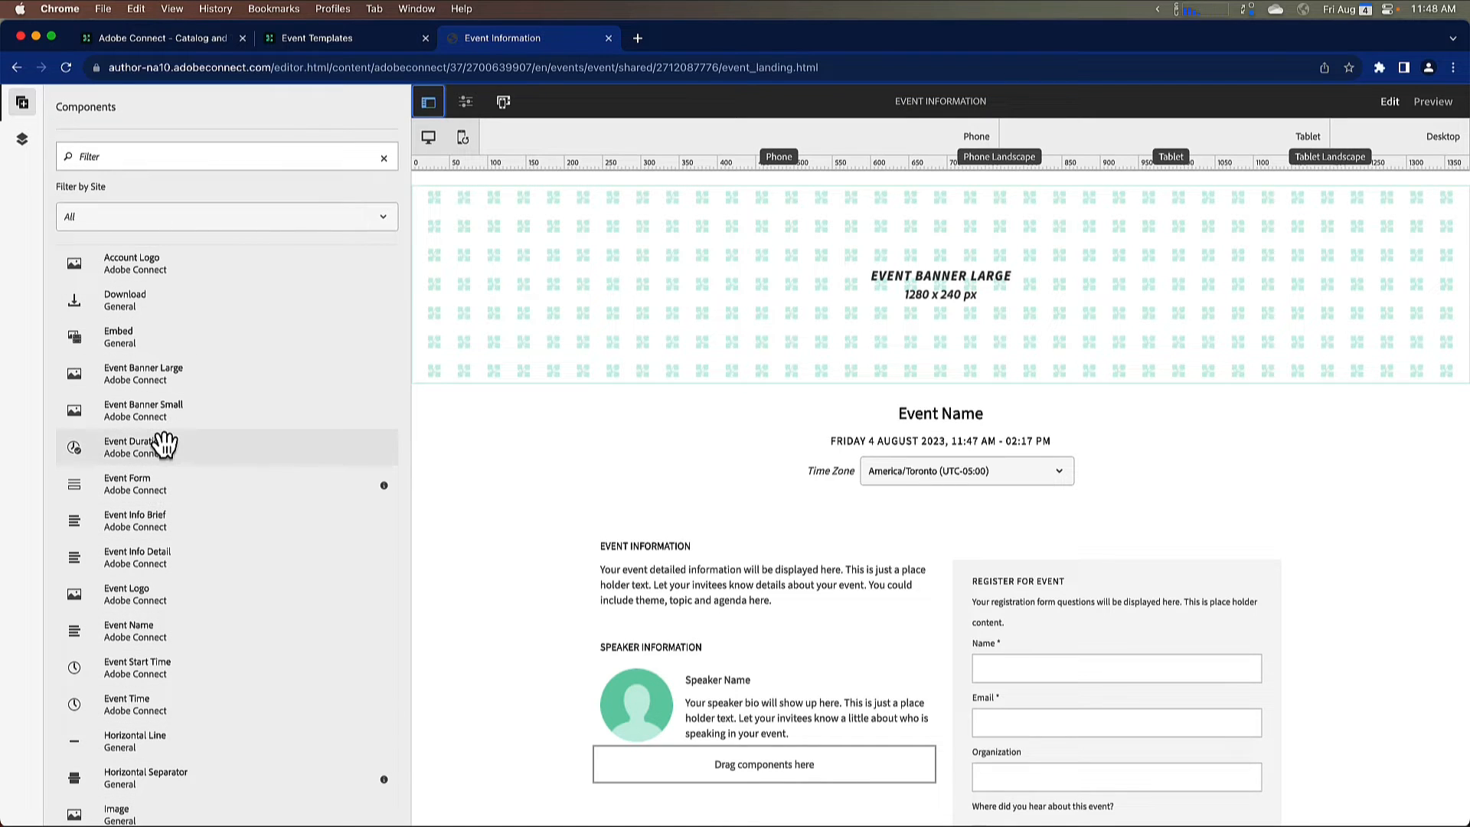
{"action": "left_click_drag", "start_coordinate": [164, 482], "coordinate": [921, 610]}
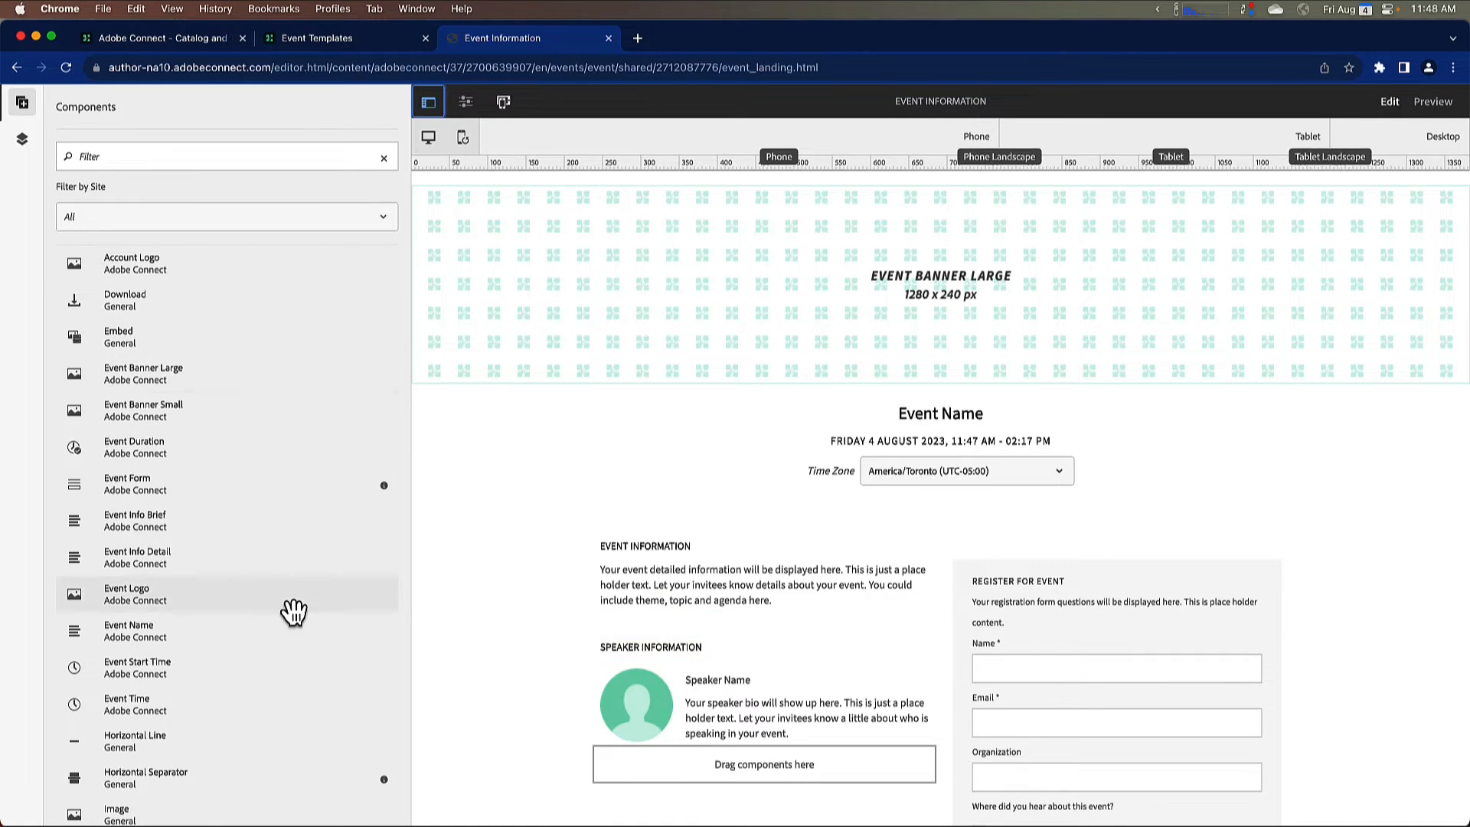
{"action": "left_click", "coordinate": [390, 227]}
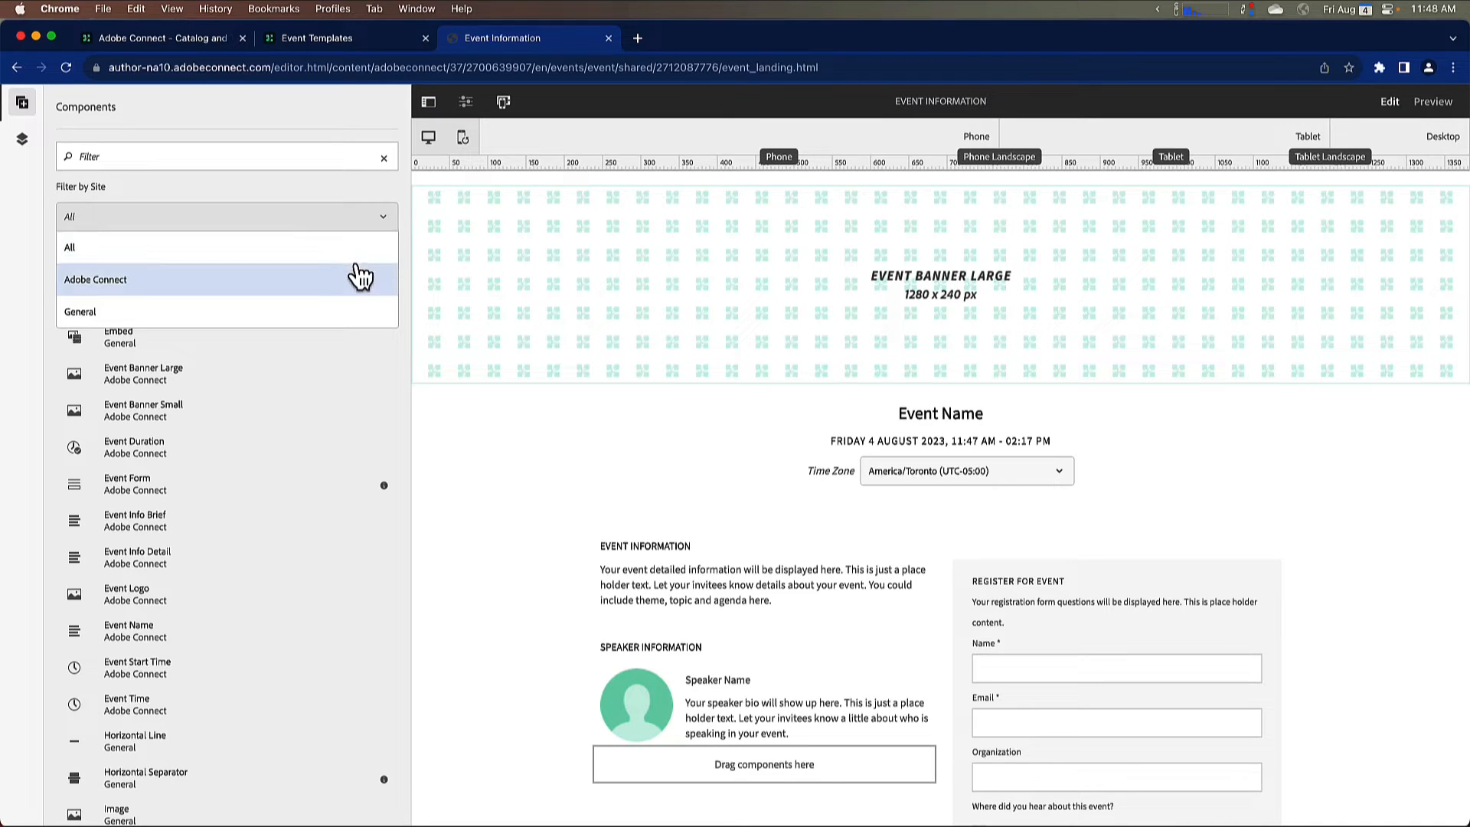
{"action": "left_click", "coordinate": [265, 290]}
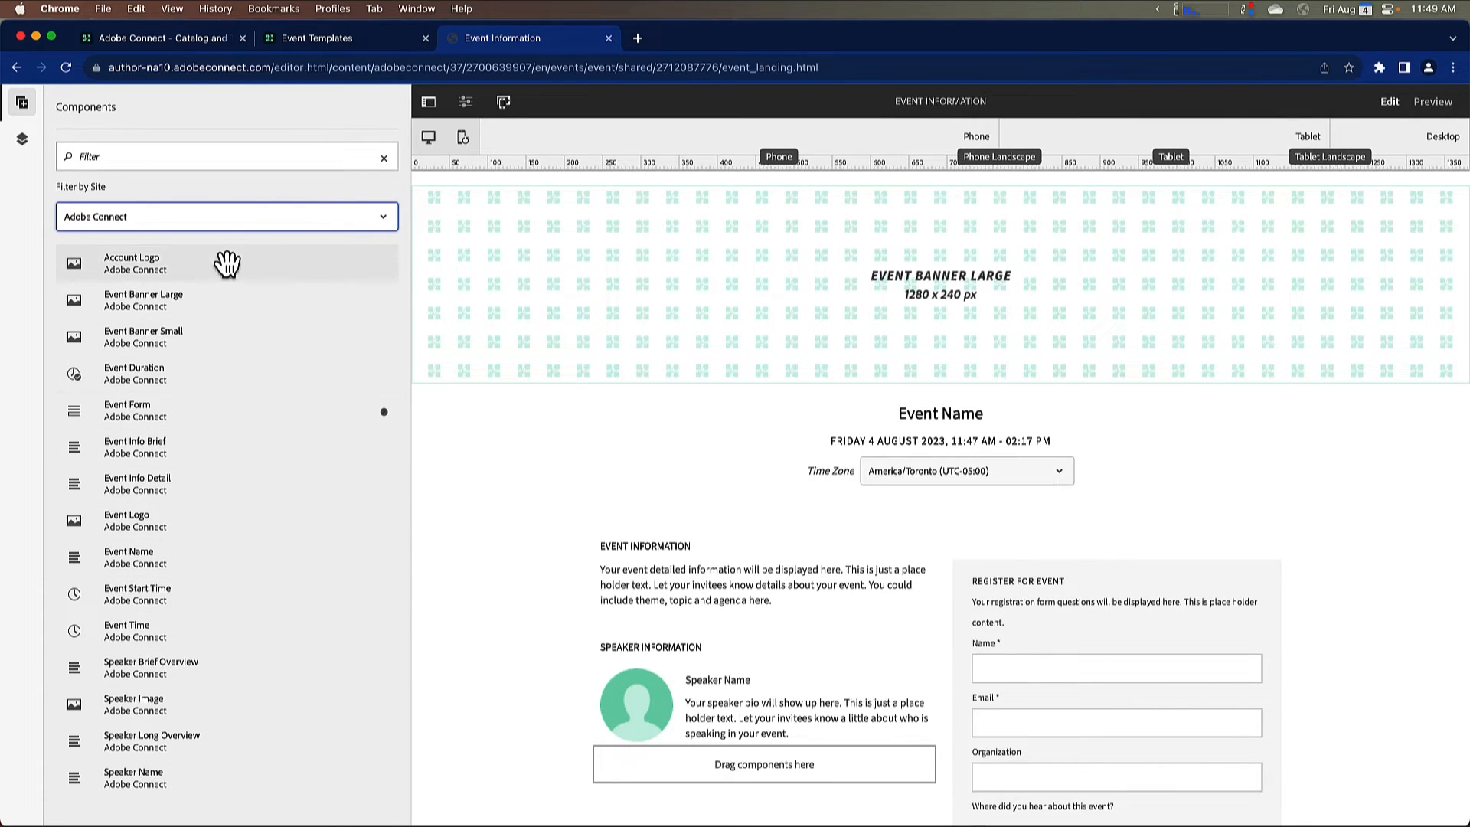
{"action": "left_click", "coordinate": [220, 224]}
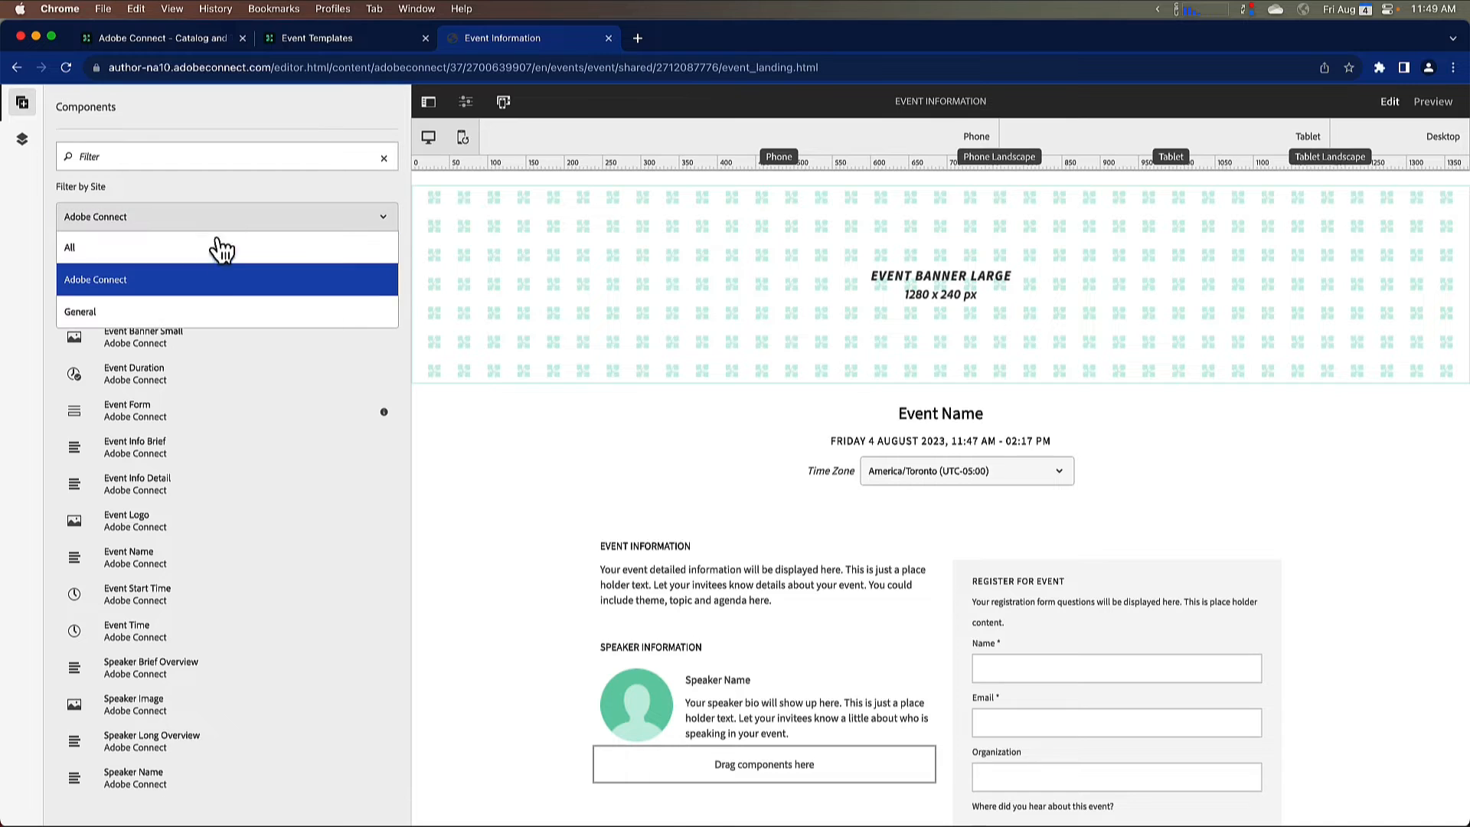
{"action": "left_click", "coordinate": [201, 314]}
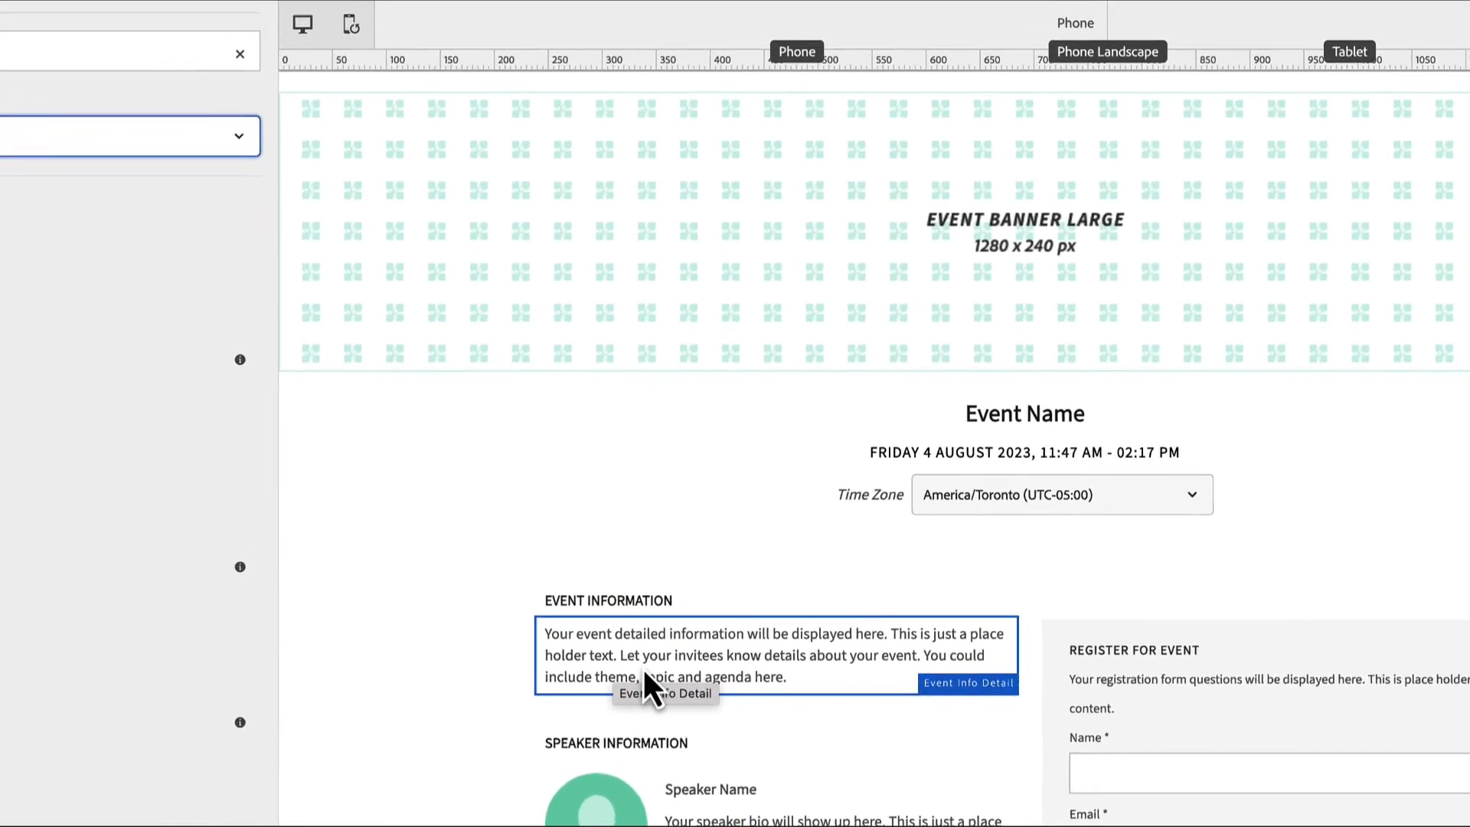
Step: Review the font properties of the Event Info Detail component and close its configuration without saving
{"action": "left_click", "coordinate": [640, 673]}
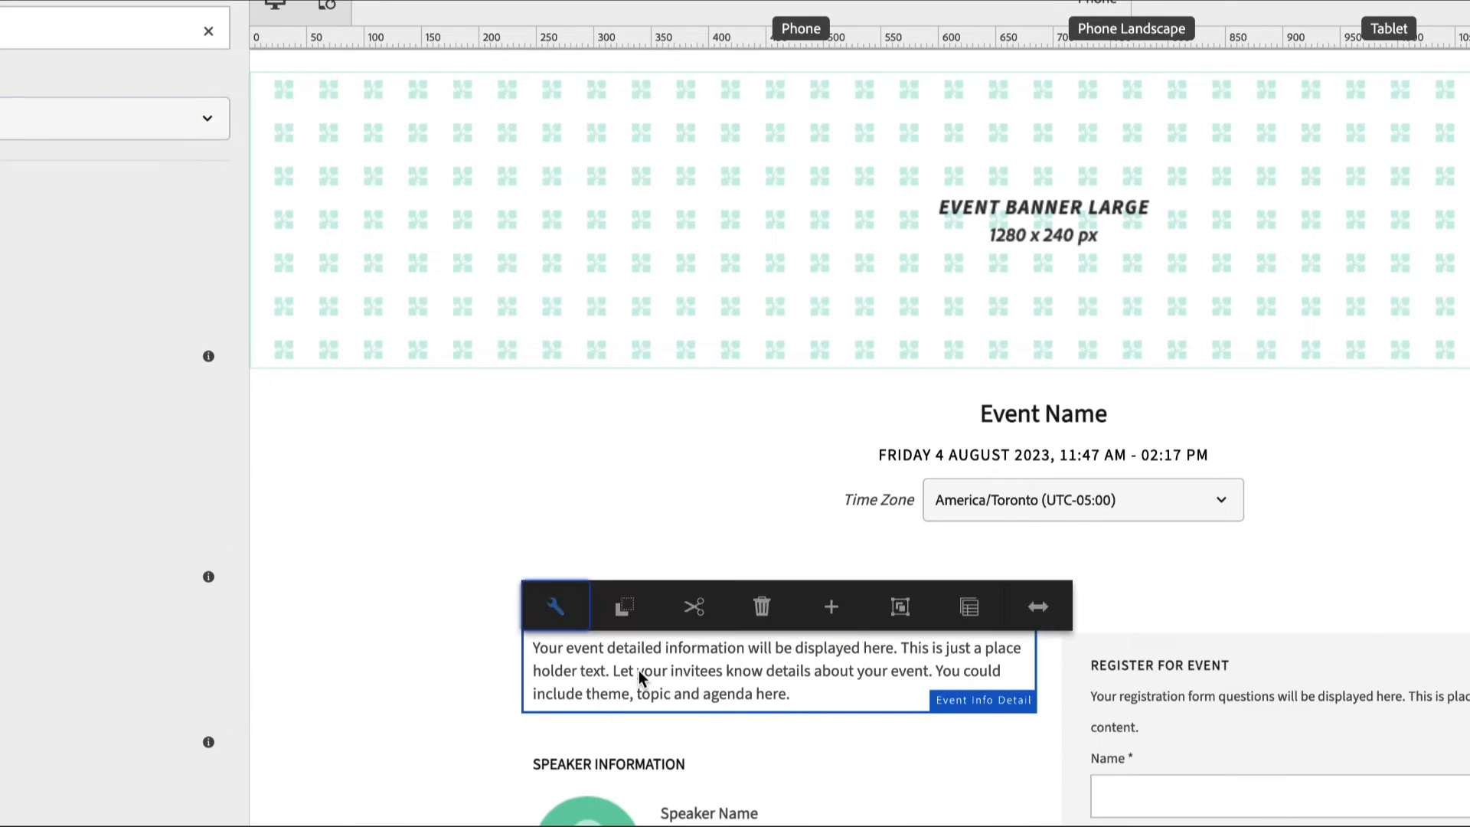
{"action": "left_click", "coordinate": [570, 614]}
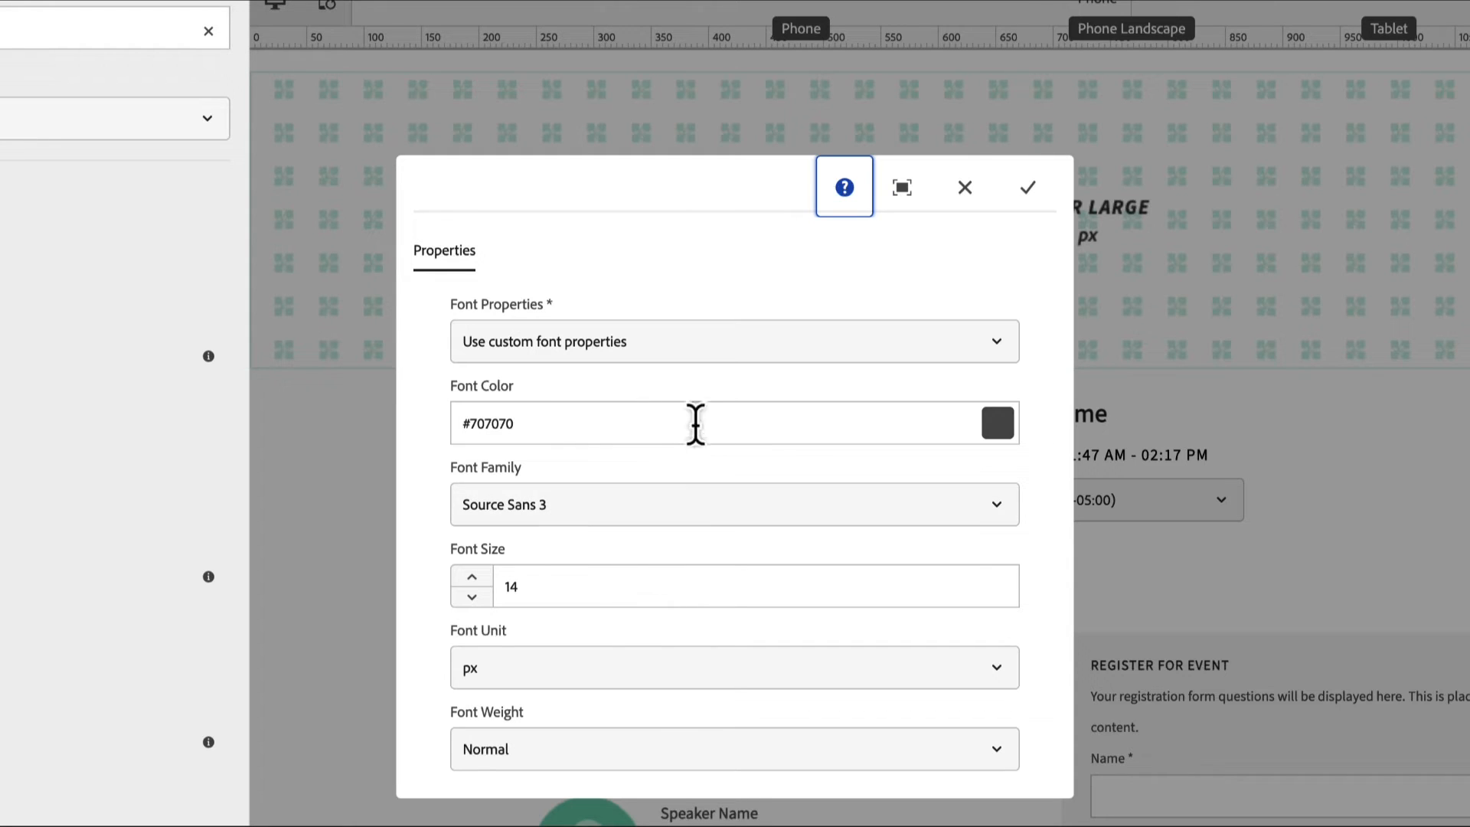
{"action": "scroll", "coordinate": [673, 496], "scroll_direction": "down", "scroll_amount": 1}
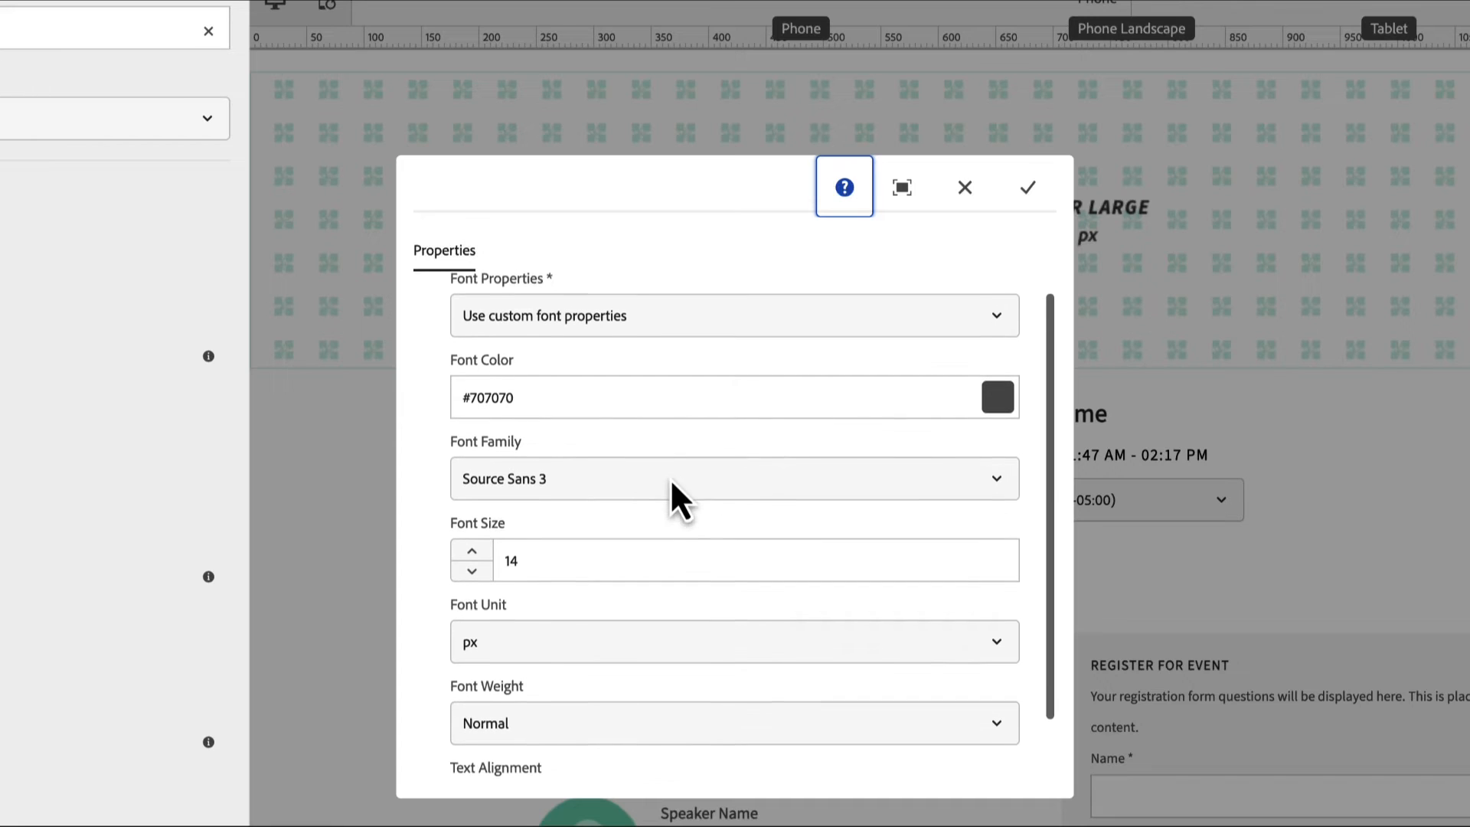
{"action": "scroll", "coordinate": [674, 498], "scroll_direction": "down", "scroll_amount": 3}
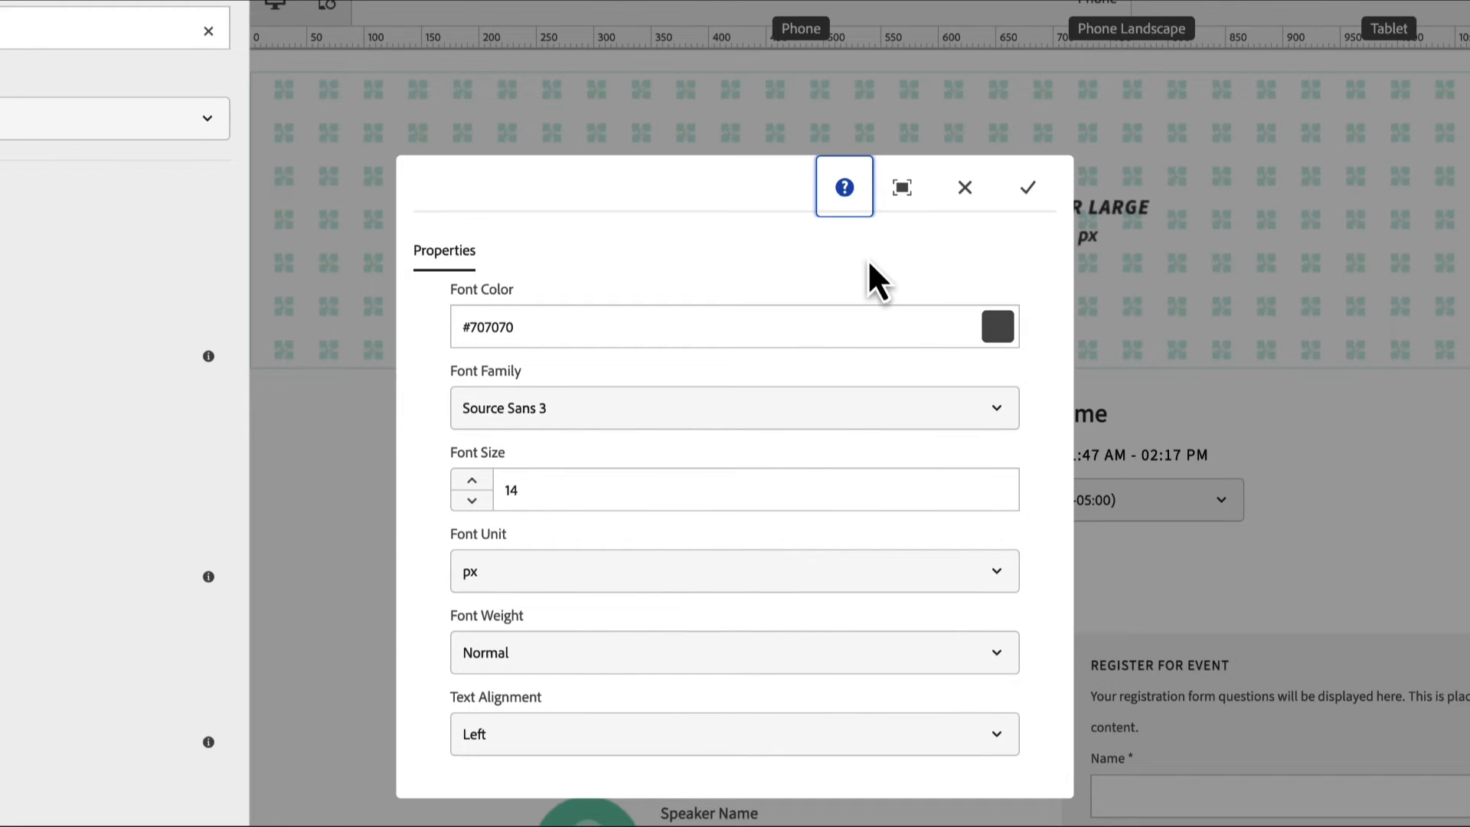
{"action": "left_click", "coordinate": [965, 187]}
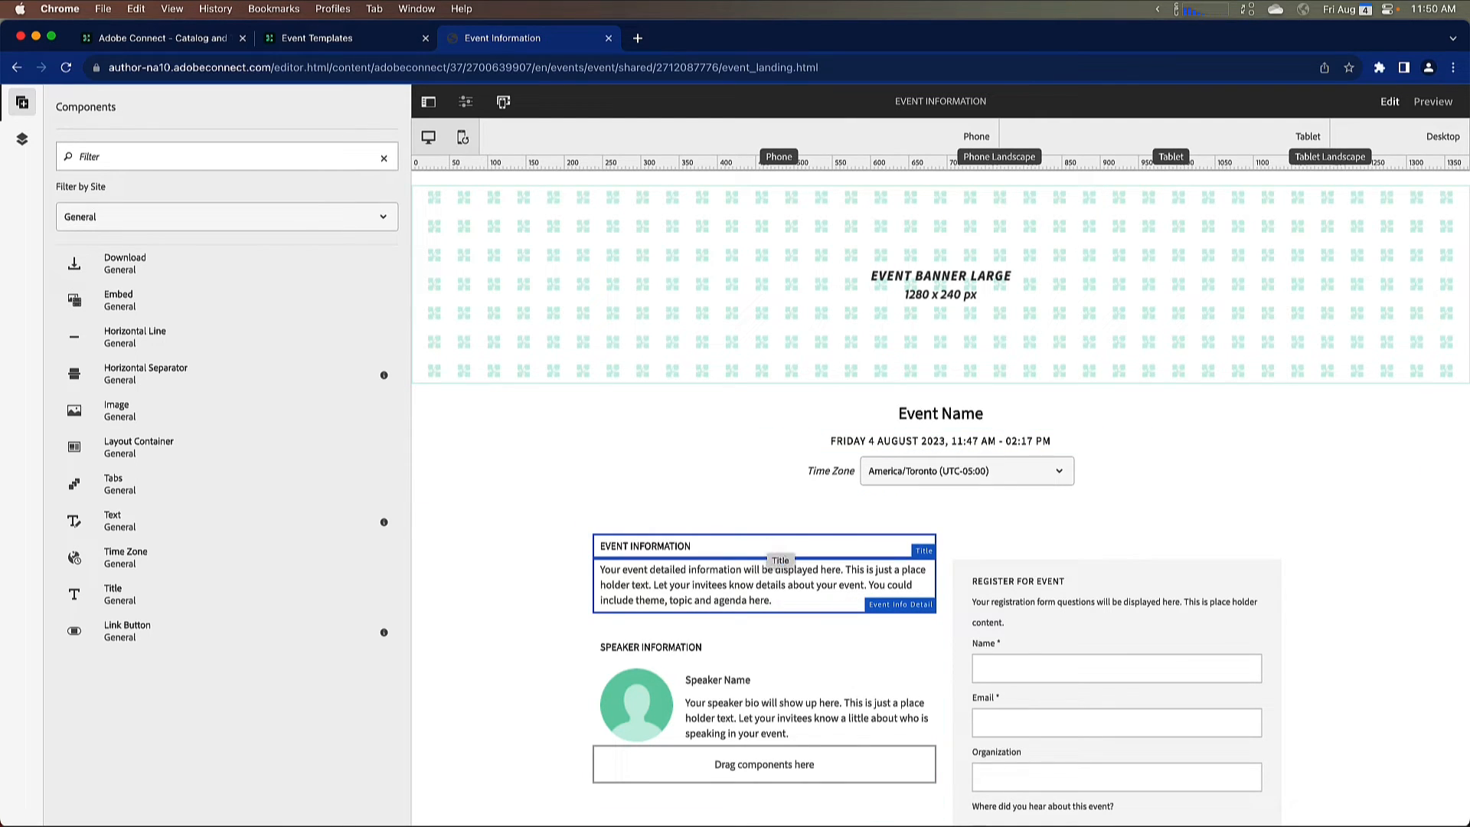
Step: Replace the Event Info Detail component under the EVENT INFORMATION title with a general Text component
{"action": "left_click", "coordinate": [739, 588]}
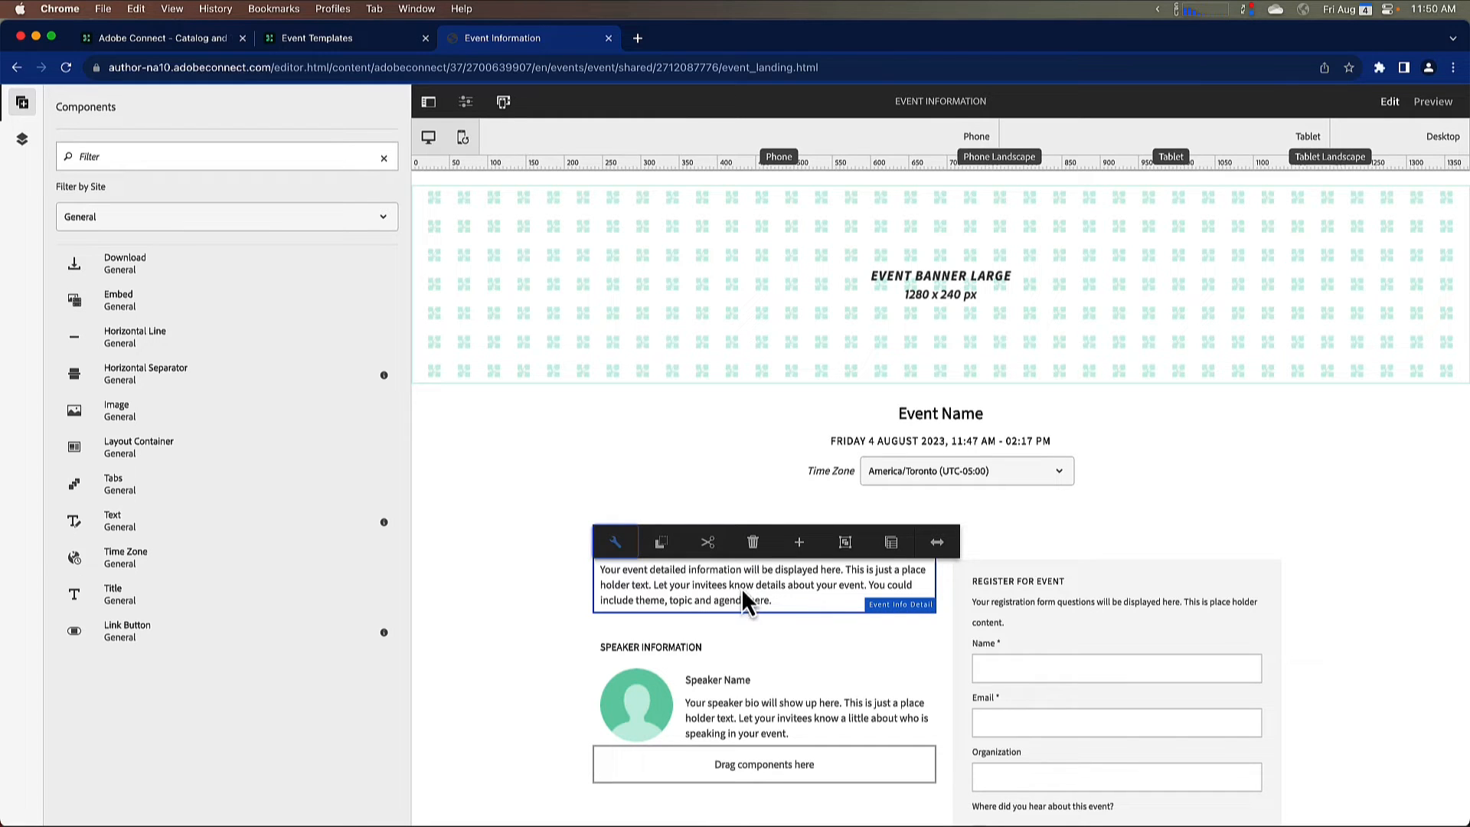
{"action": "left_click", "coordinate": [752, 548]}
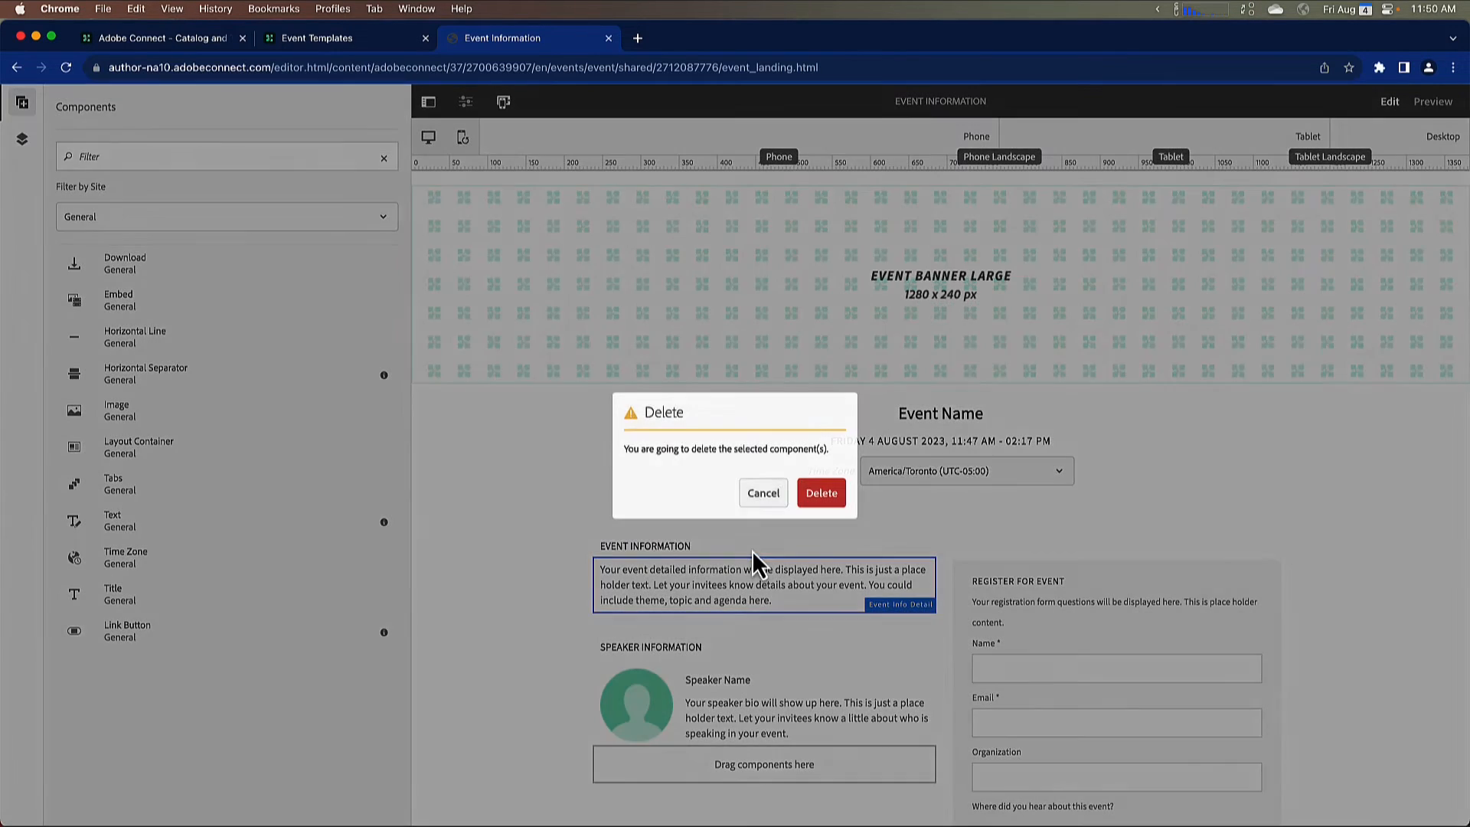
{"action": "left_click", "coordinate": [819, 497]}
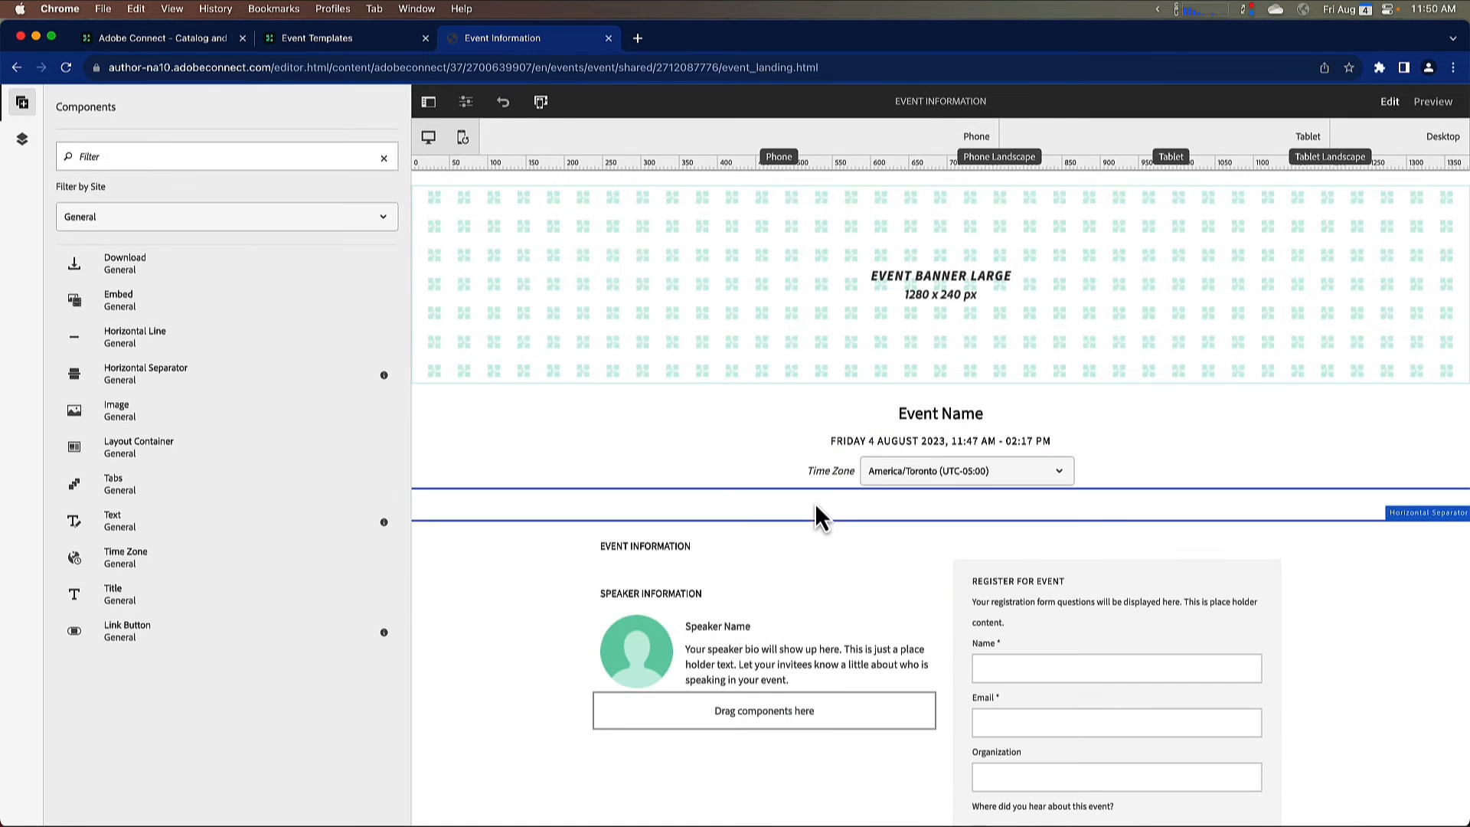
{"action": "left_click_drag", "start_coordinate": [239, 538], "coordinate": [649, 566]}
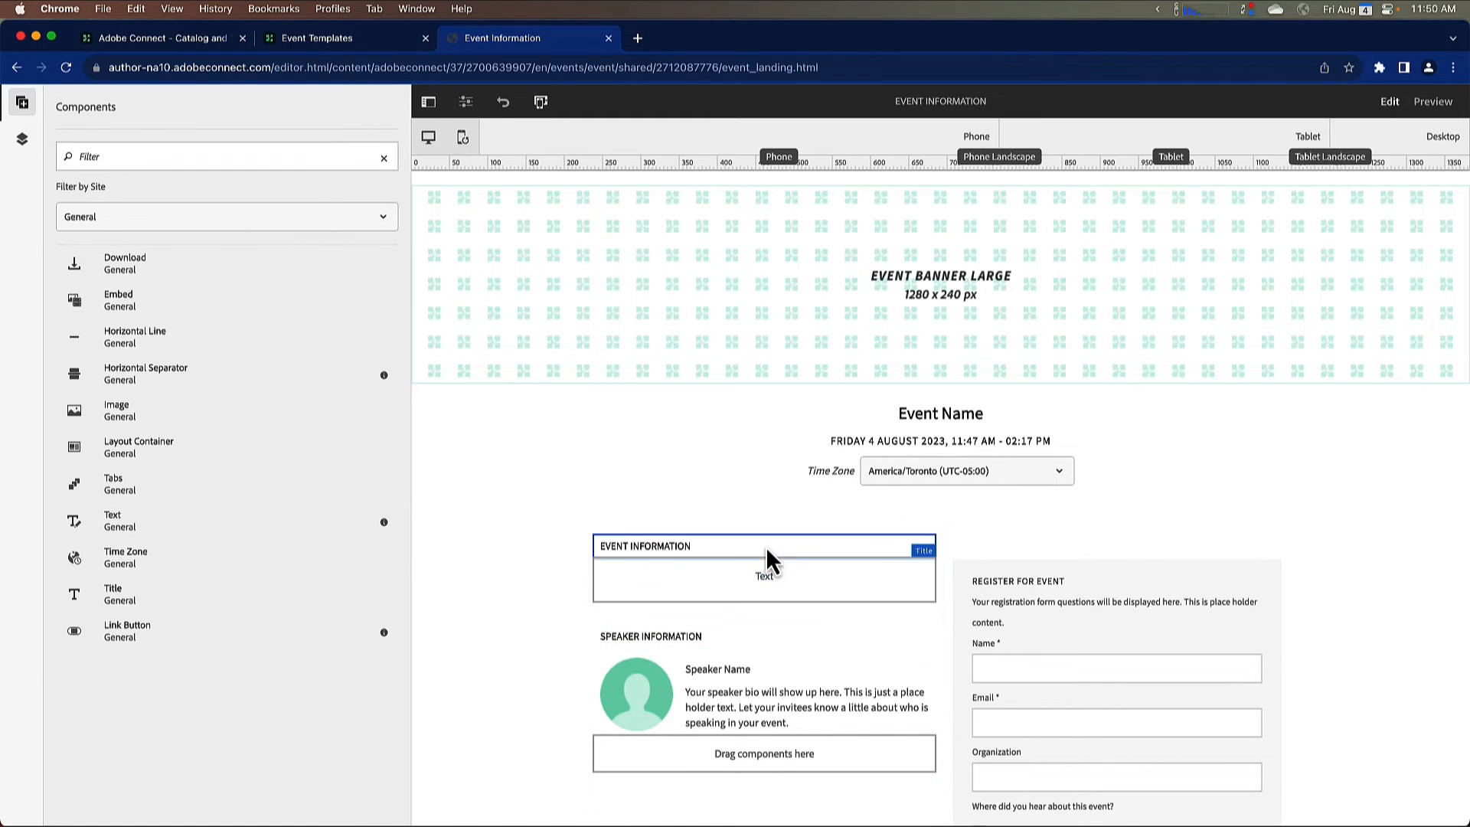
Step: Enter "My Event information." followed by a blank line in the new Text component and save the text
{"action": "left_click", "coordinate": [712, 591]}
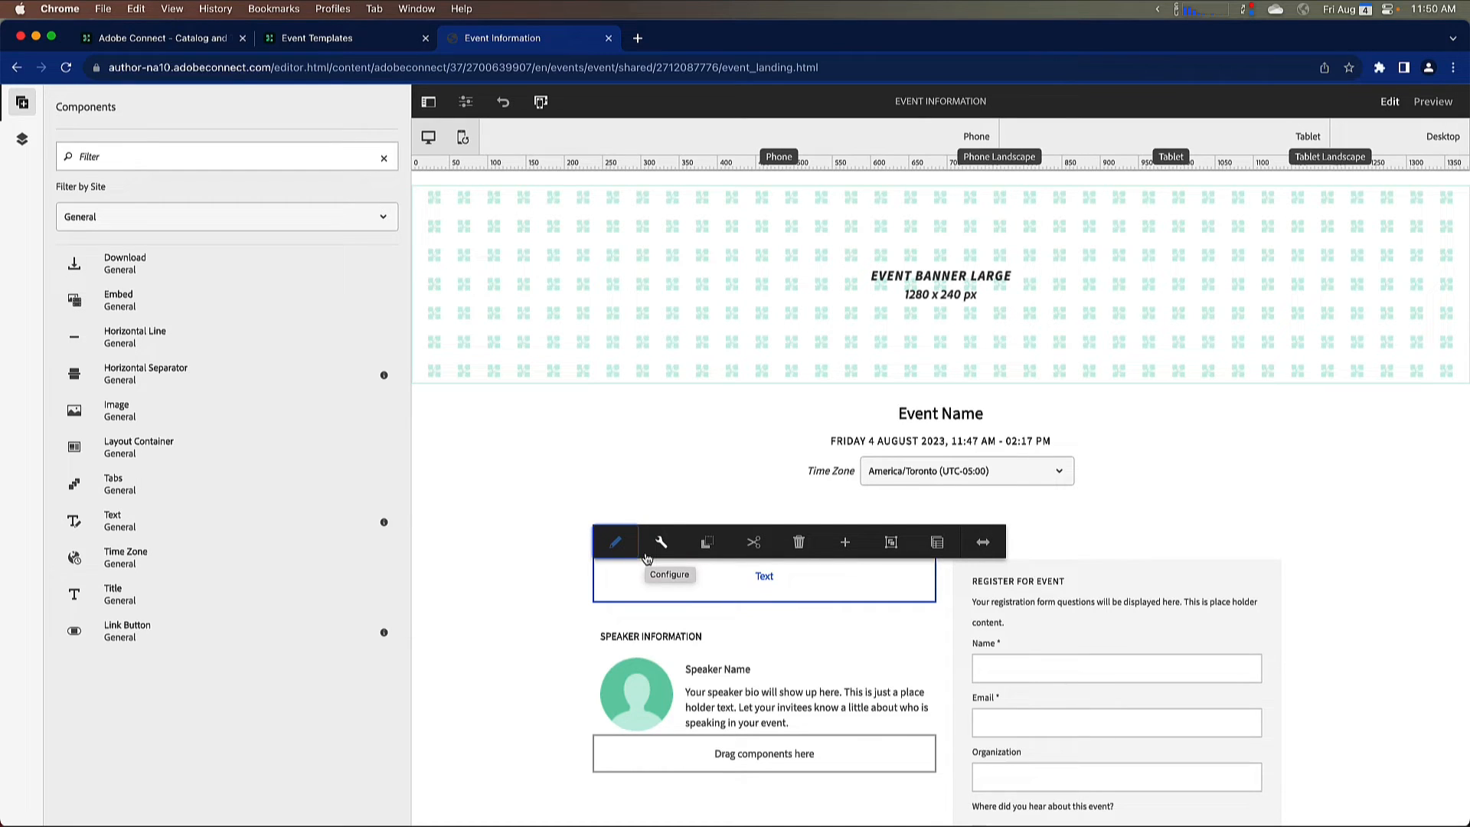
{"action": "left_click", "coordinate": [615, 542]}
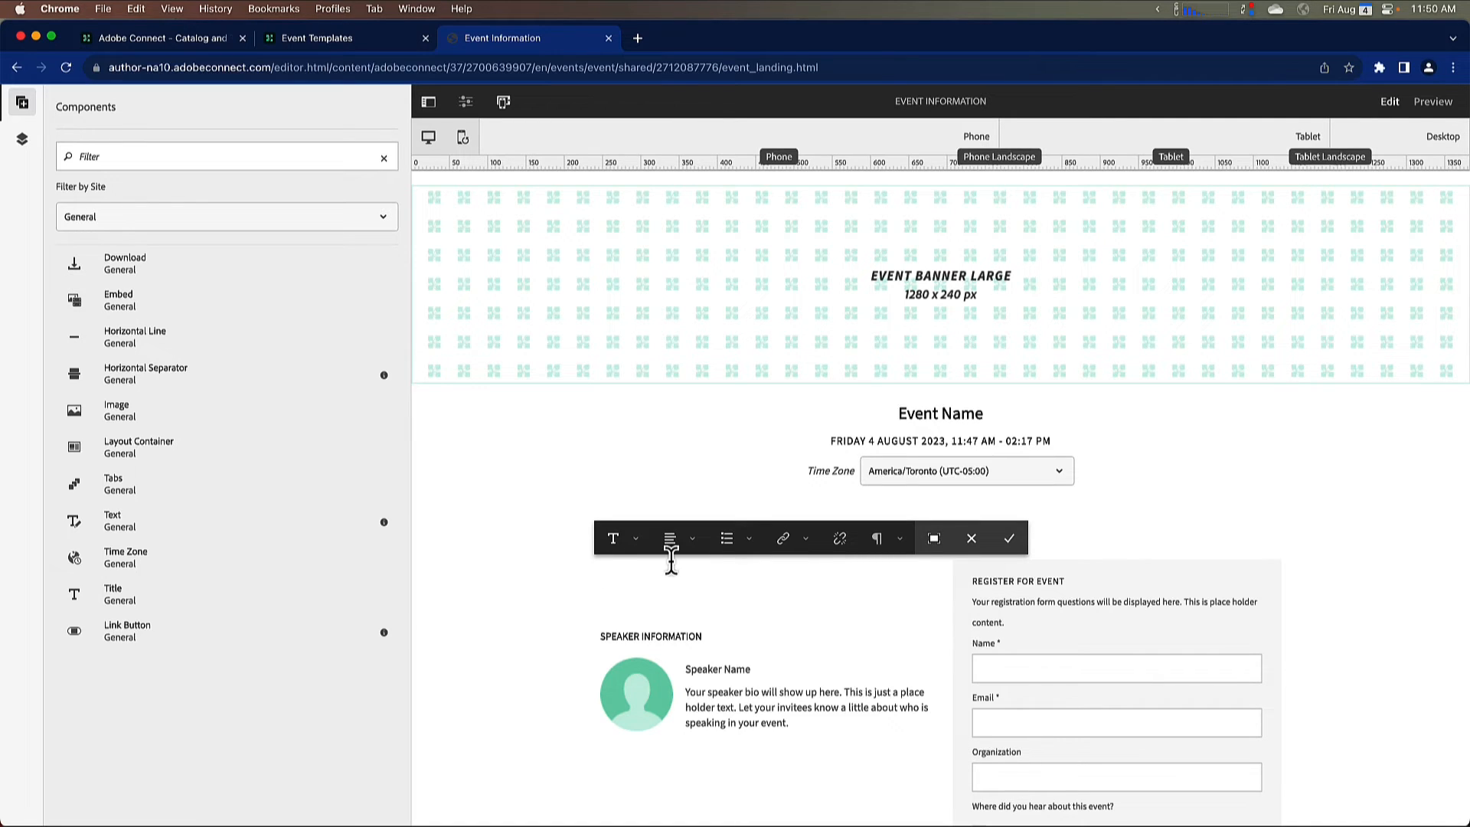
{"action": "type", "text": "My Event information."}
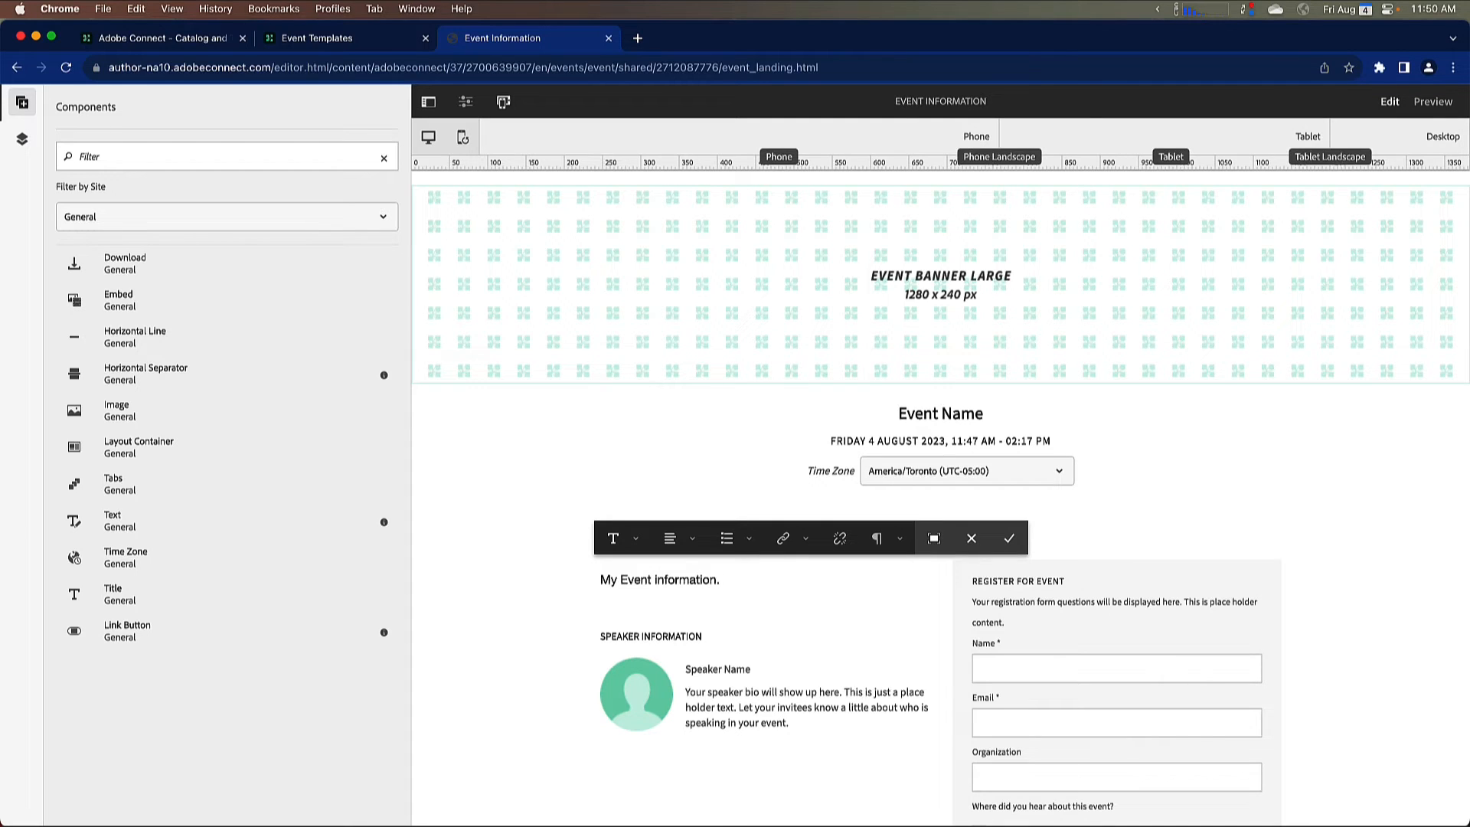
{"action": "key", "text": "Return"}
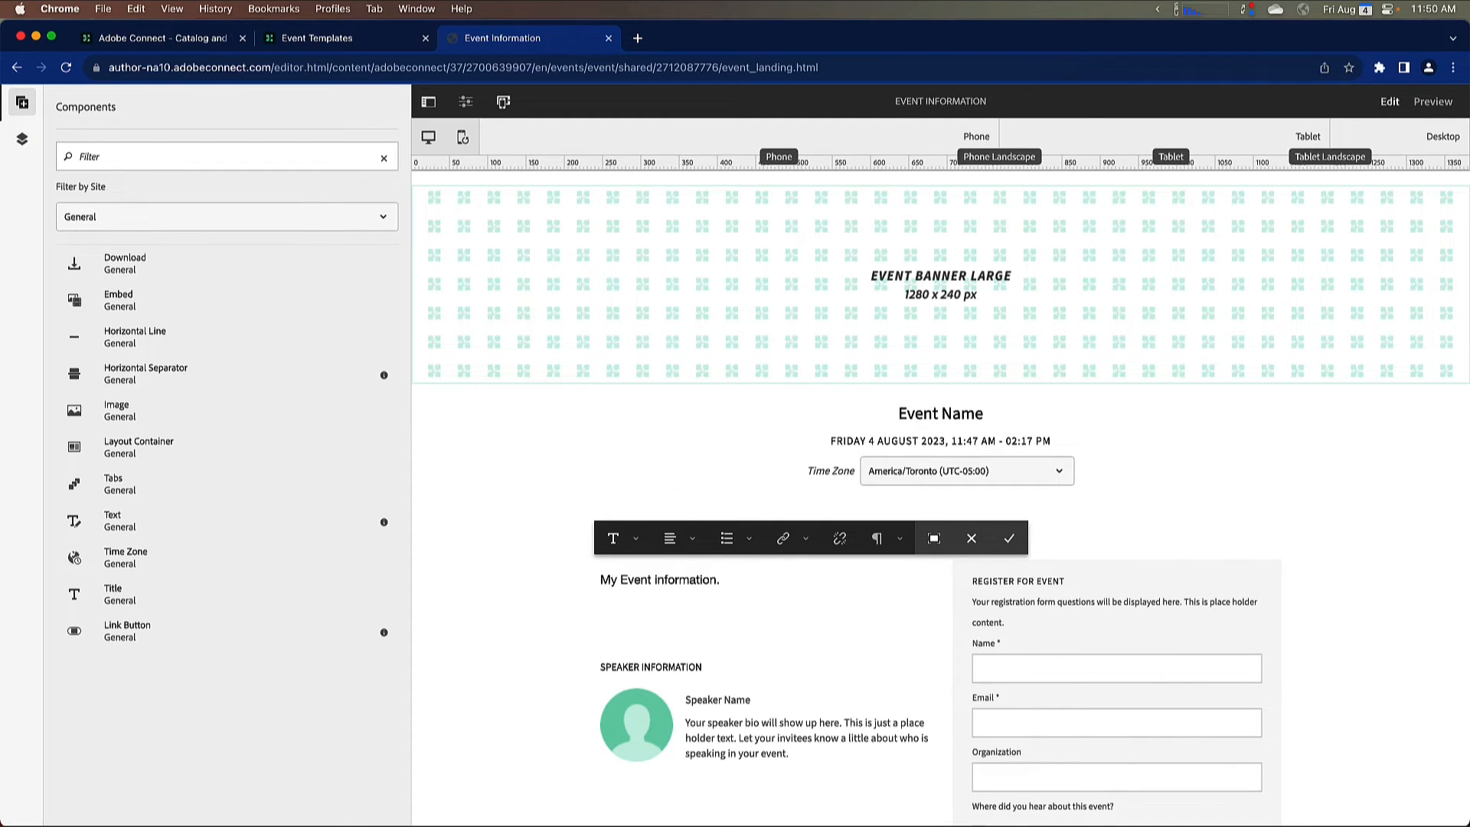
{"action": "left_click", "coordinate": [693, 539]}
{"action": "left_click", "coordinate": [693, 539]}
{"action": "left_click", "coordinate": [750, 539]}
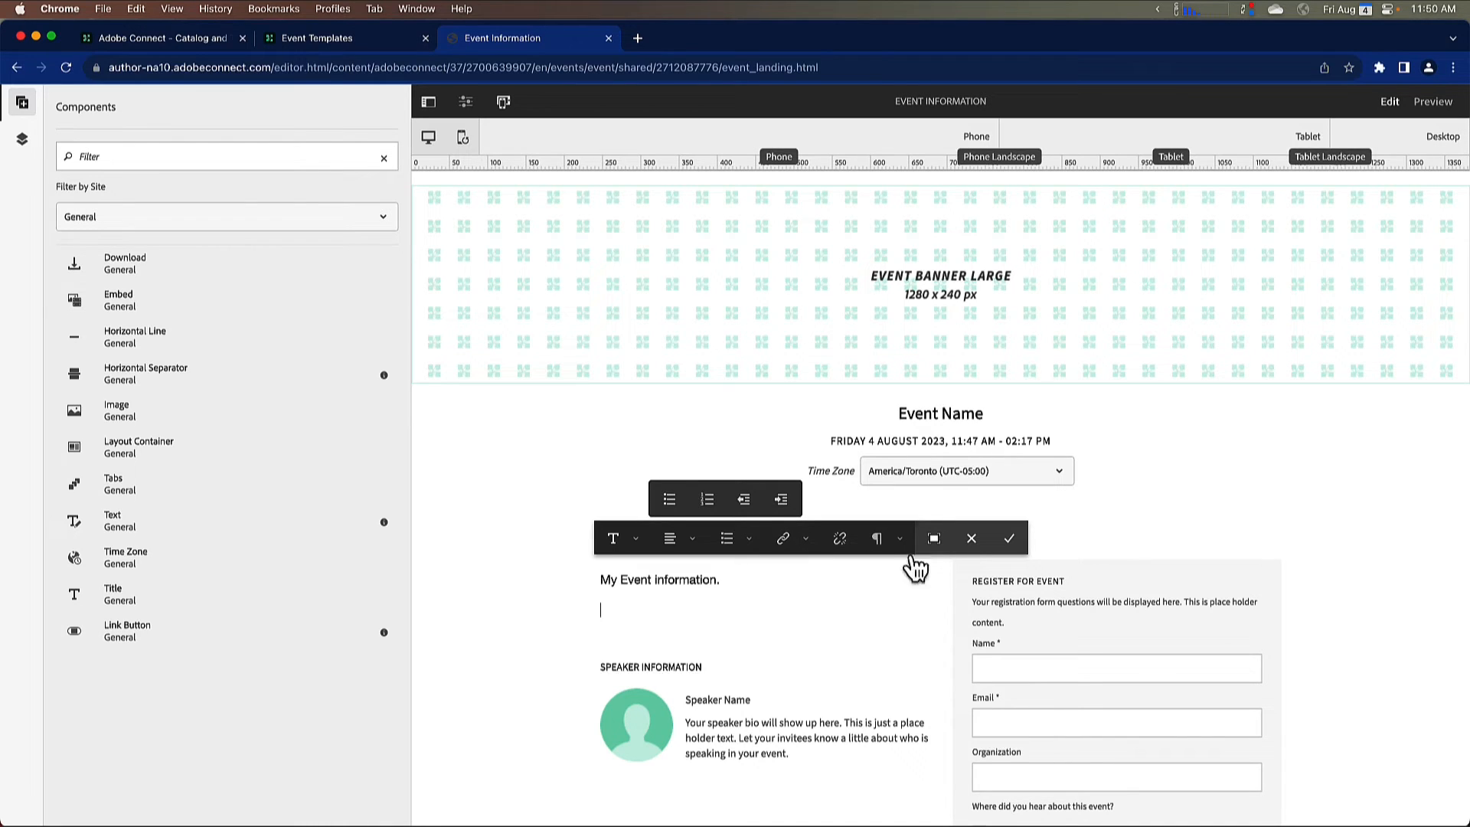
{"action": "left_click", "coordinate": [1011, 538]}
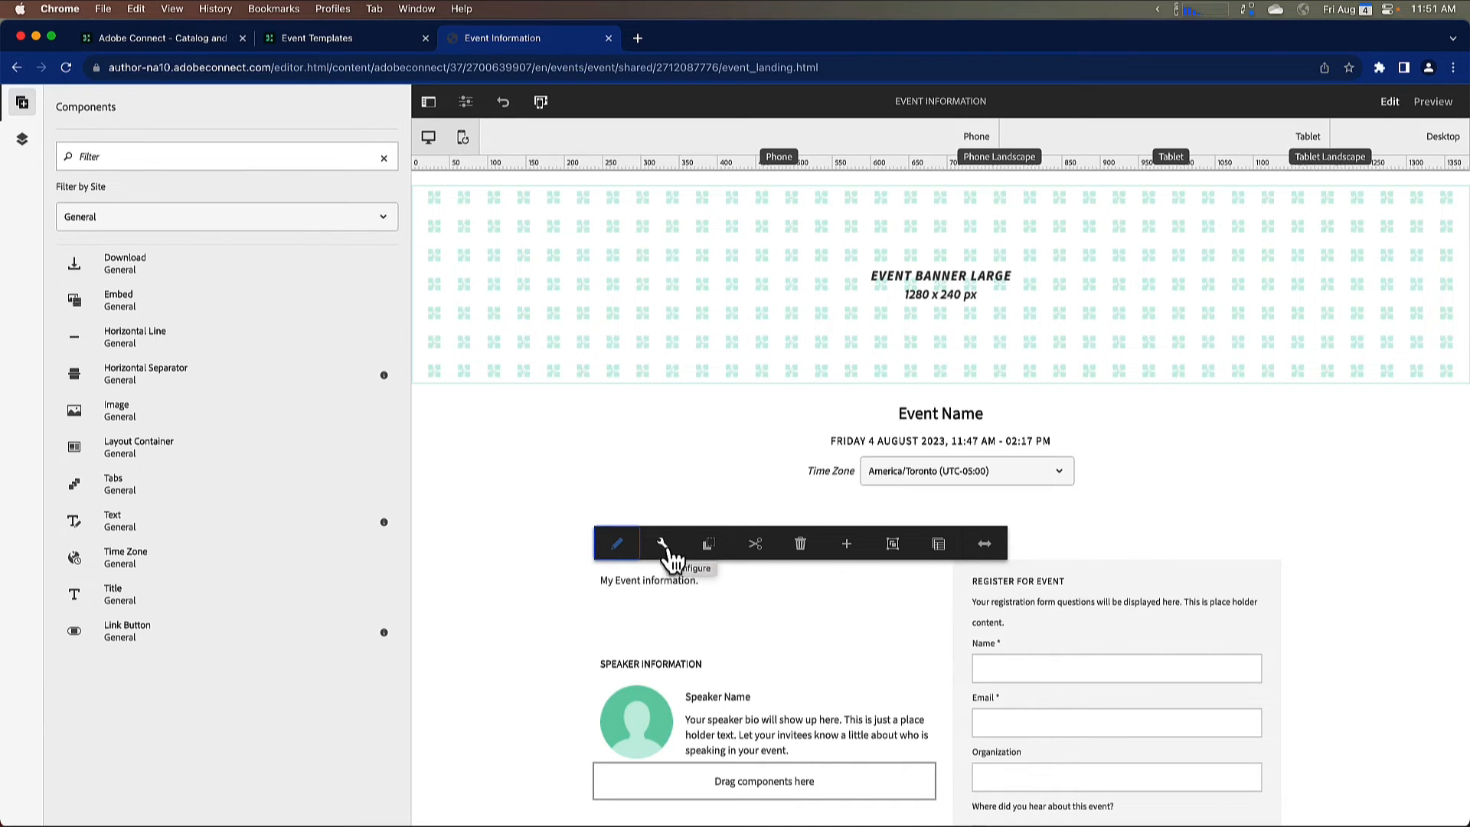
Step: Review the Text component's font properties and its full-screen text editor, closing the configuration without saving
{"action": "left_click", "coordinate": [663, 545]}
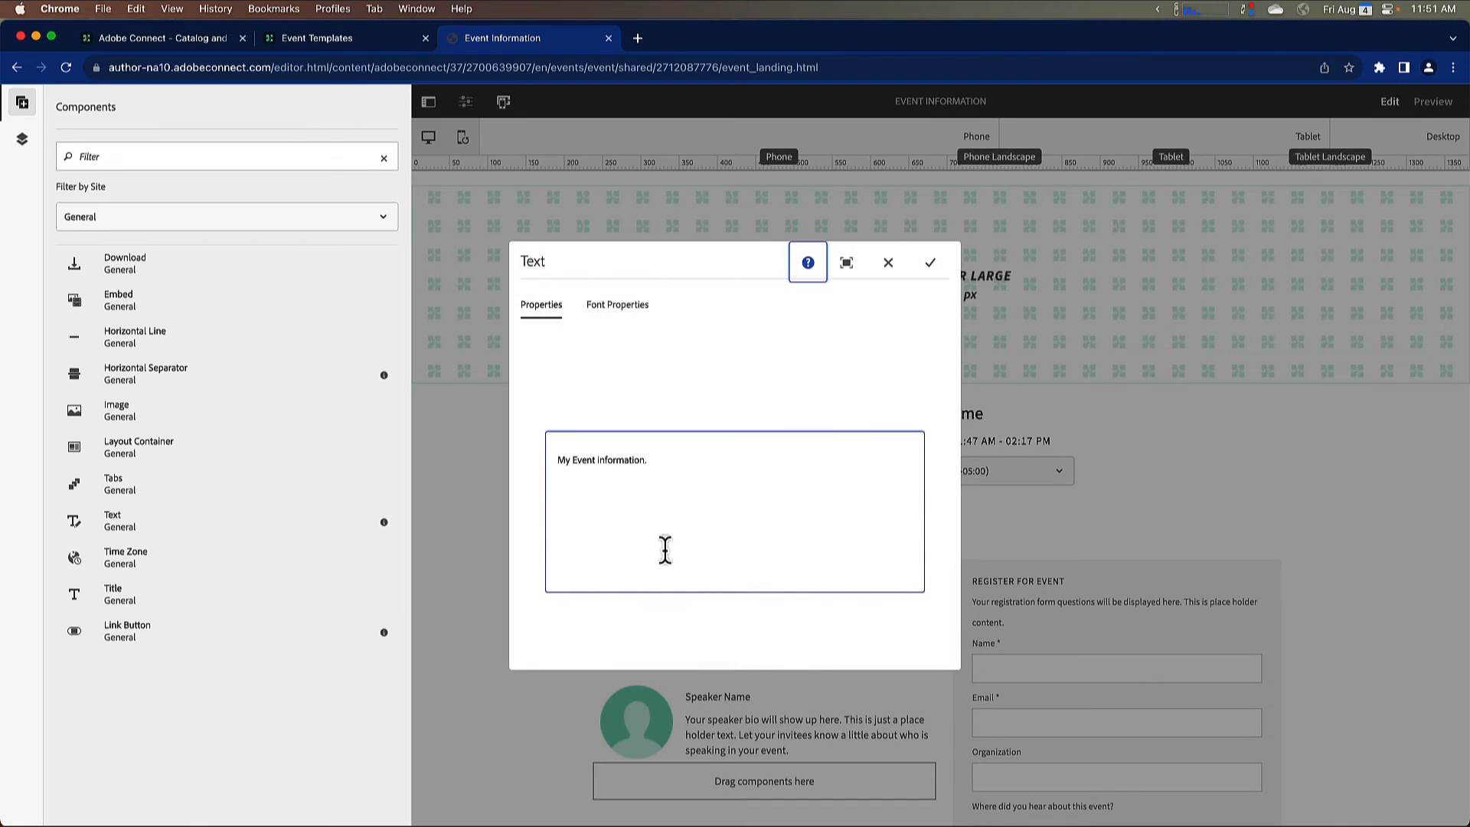
{"action": "left_click", "coordinate": [614, 312]}
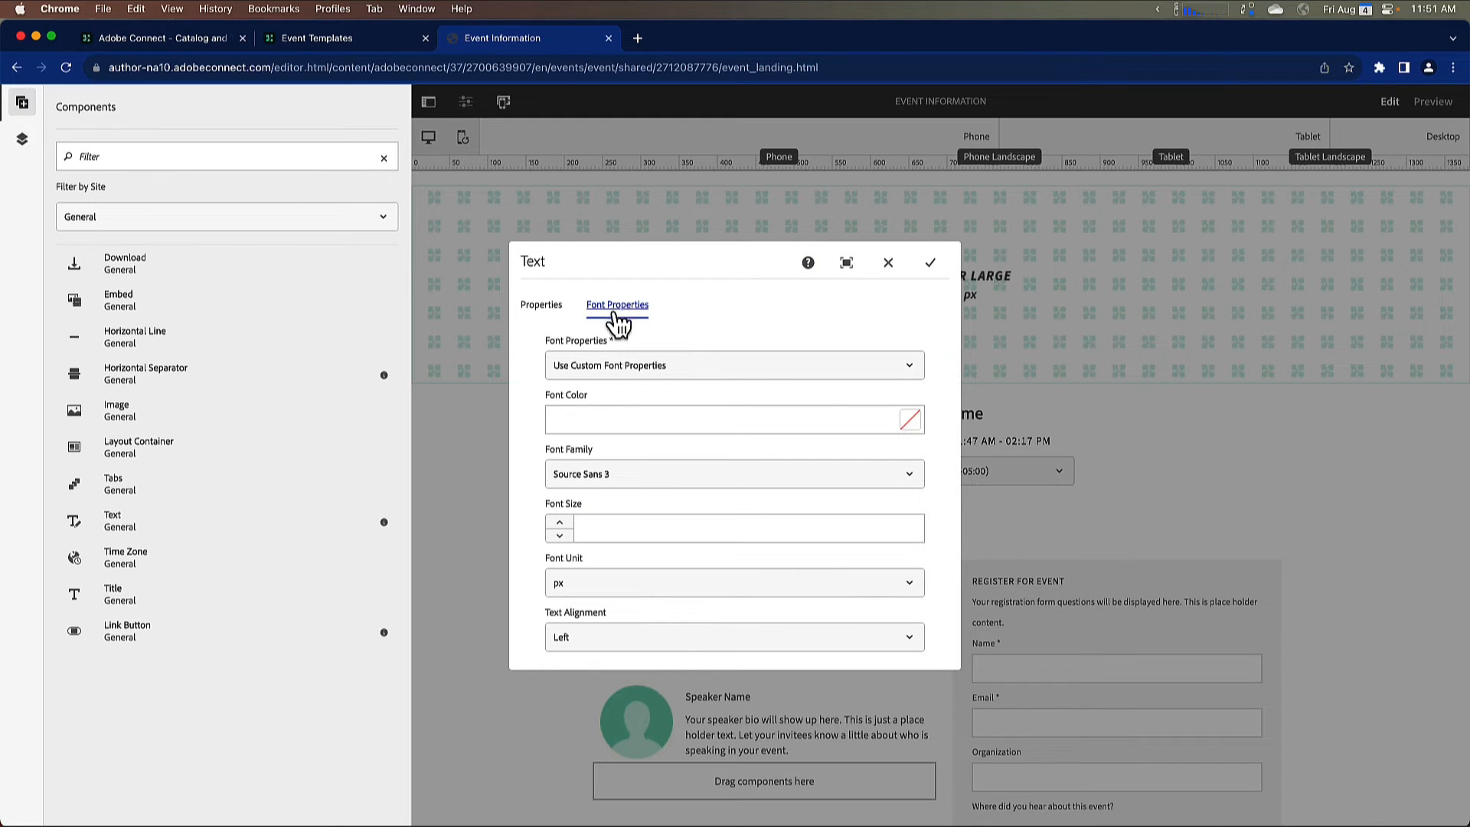
{"action": "left_click", "coordinate": [541, 306]}
{"action": "left_click", "coordinate": [613, 480]}
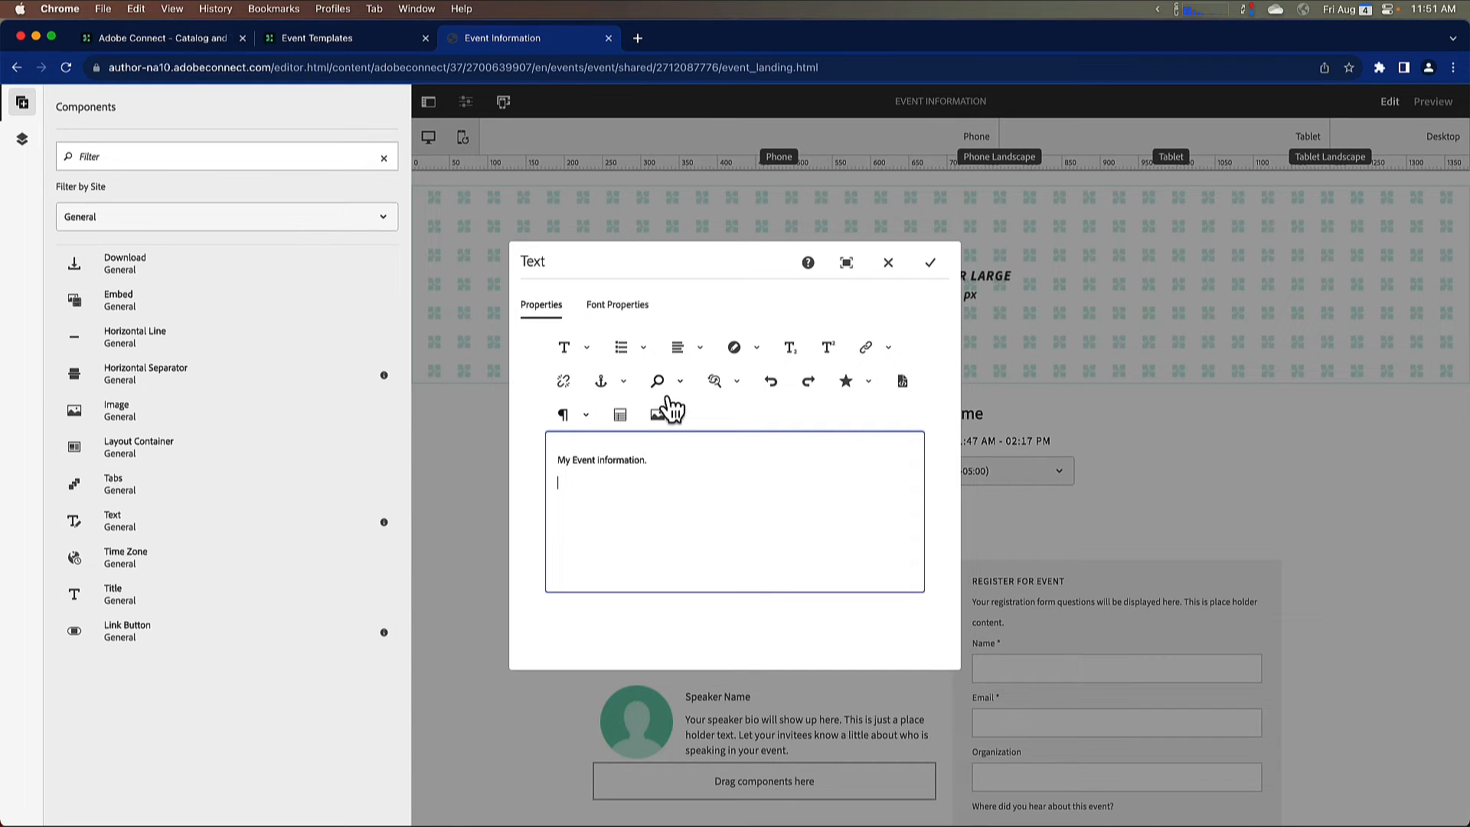
{"action": "left_click", "coordinate": [846, 265]}
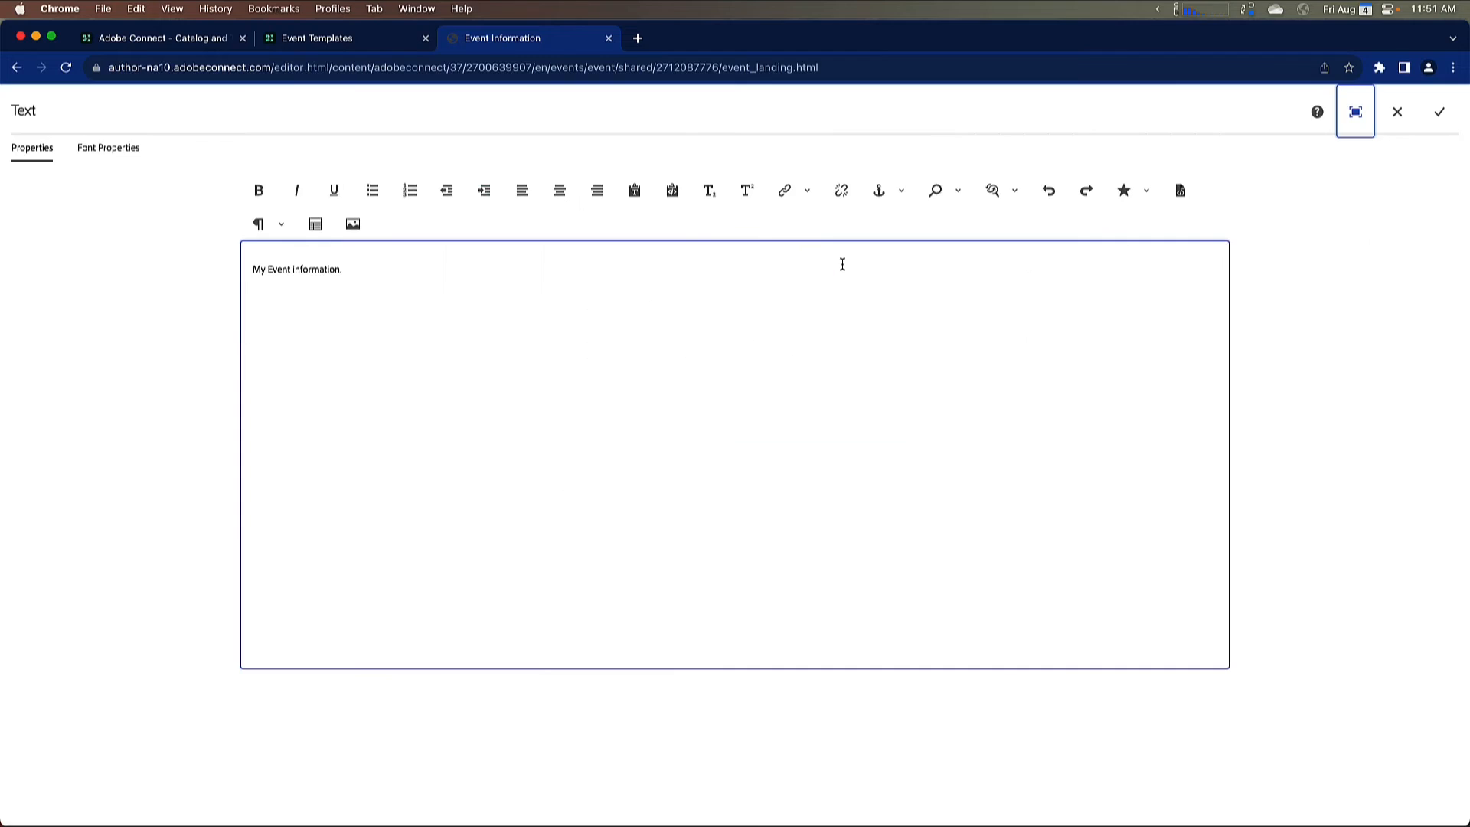
{"action": "left_click", "coordinate": [818, 329]}
{"action": "key", "text": "Return"}
{"action": "left_click", "coordinate": [1399, 120]}
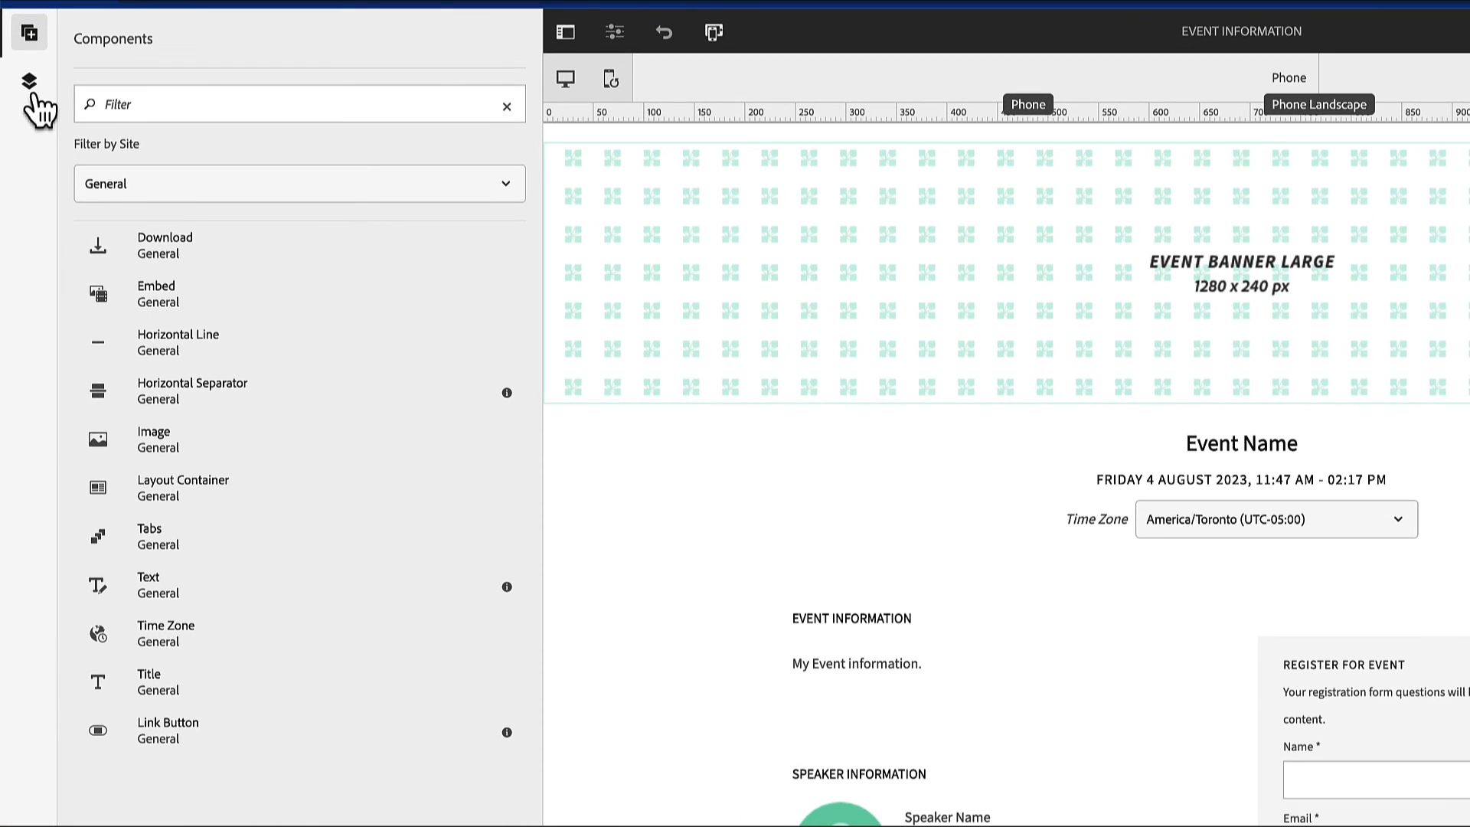
Step: Examine the page's content tree and select the Speaker Image component from it
{"action": "left_click", "coordinate": [30, 86]}
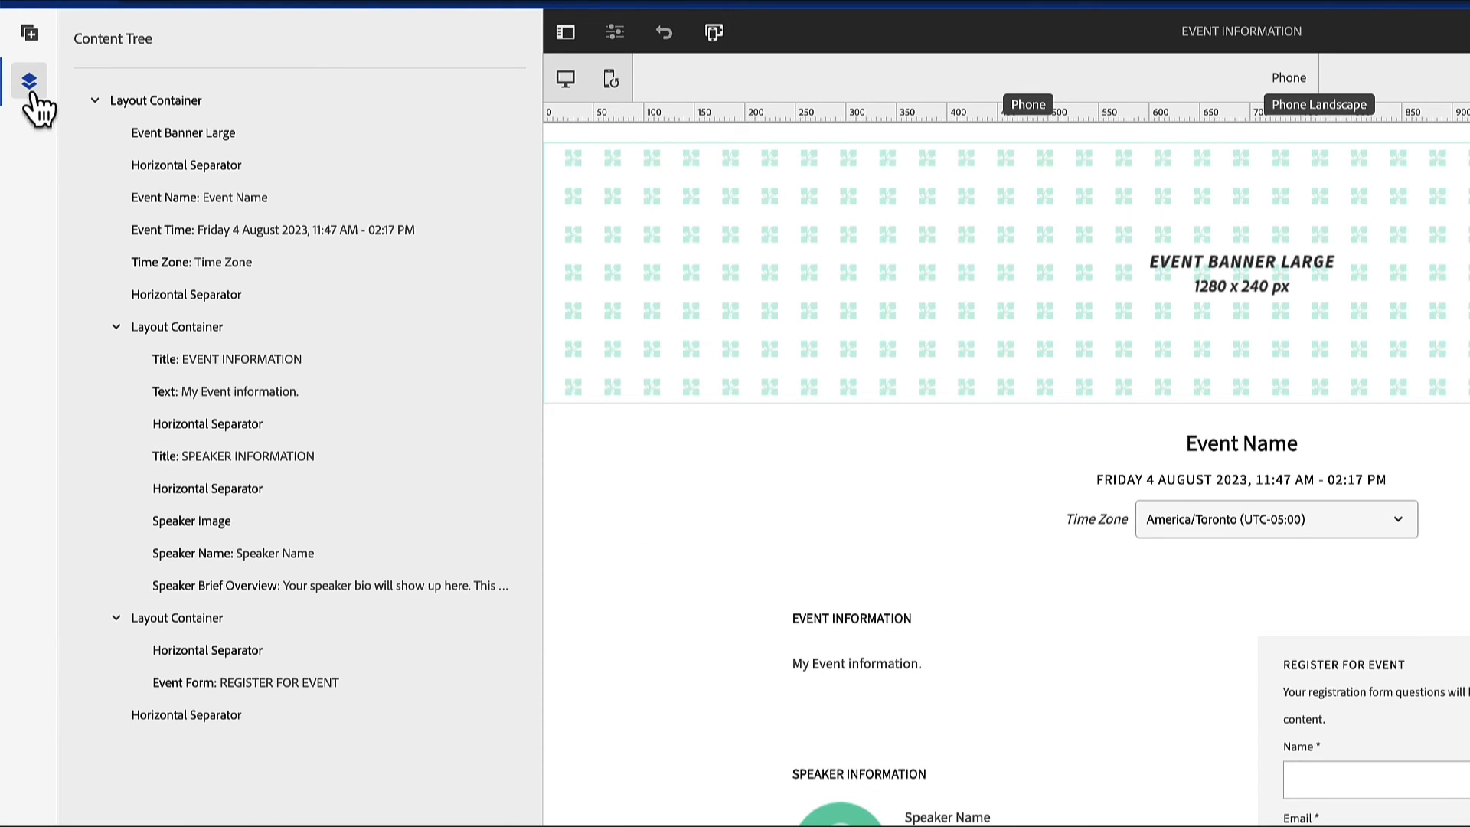
{"action": "left_click", "coordinate": [28, 35]}
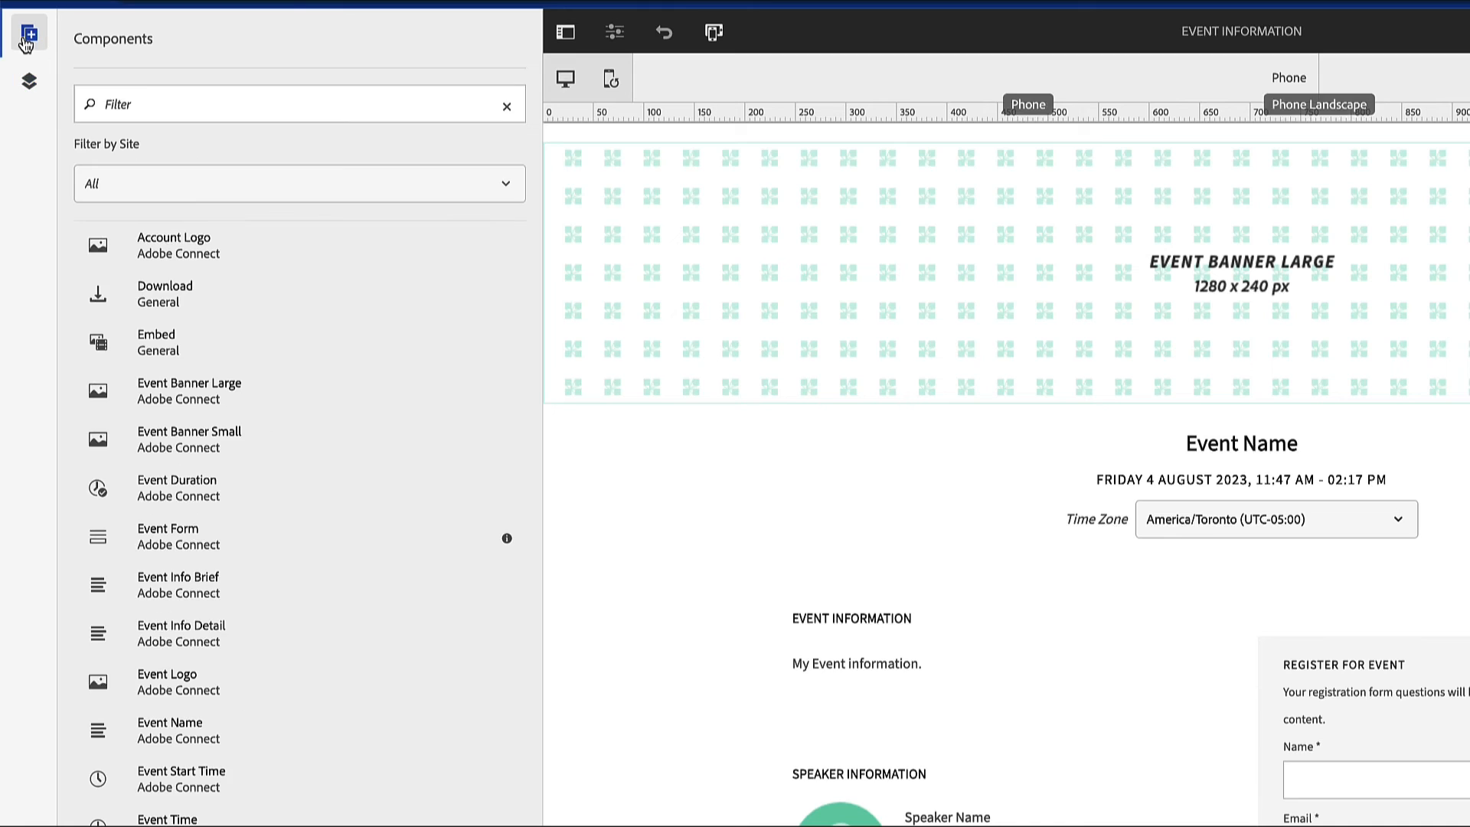
{"action": "left_click", "coordinate": [29, 83]}
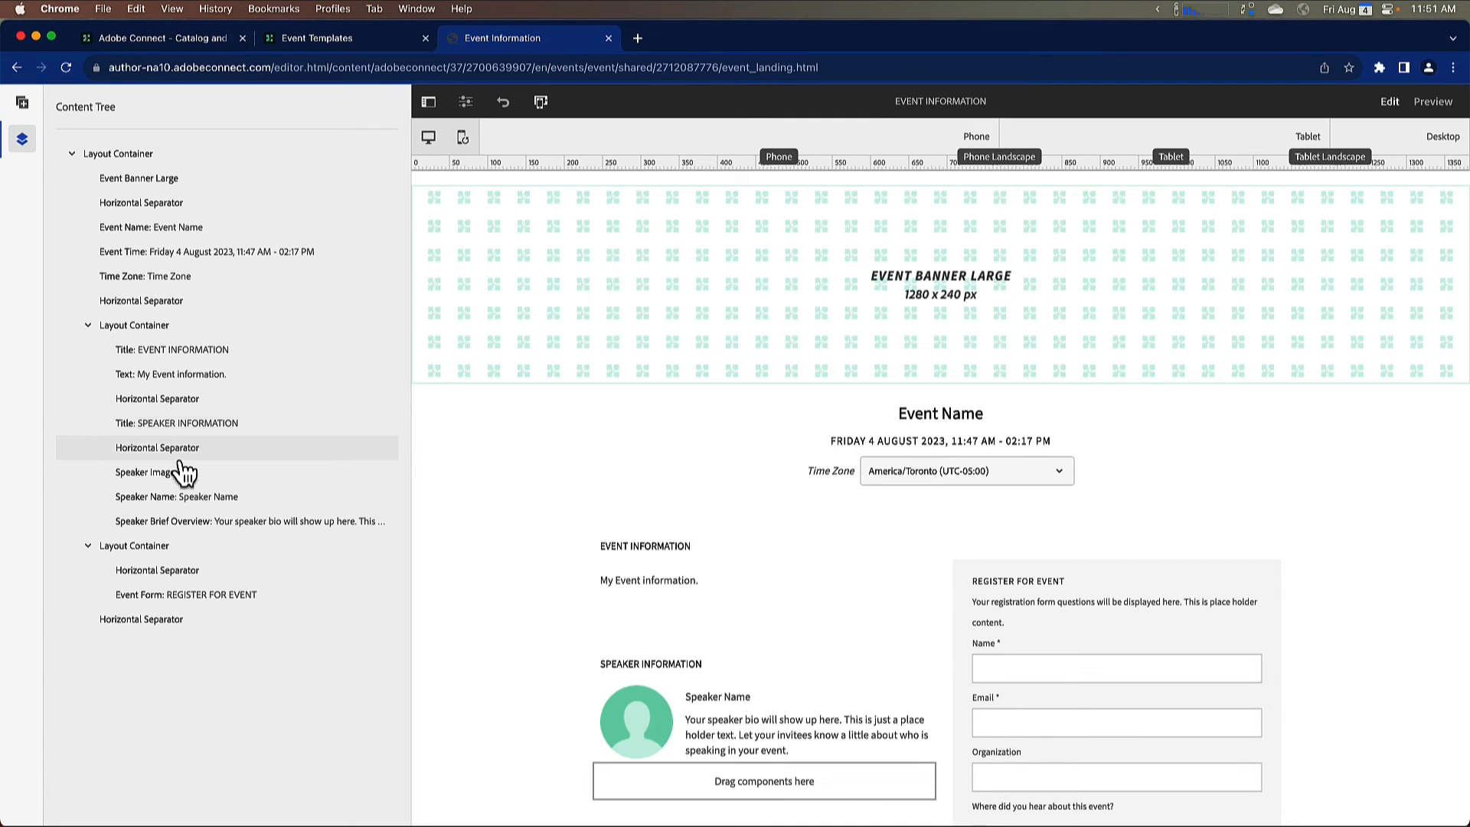
{"action": "left_click", "coordinate": [195, 475]}
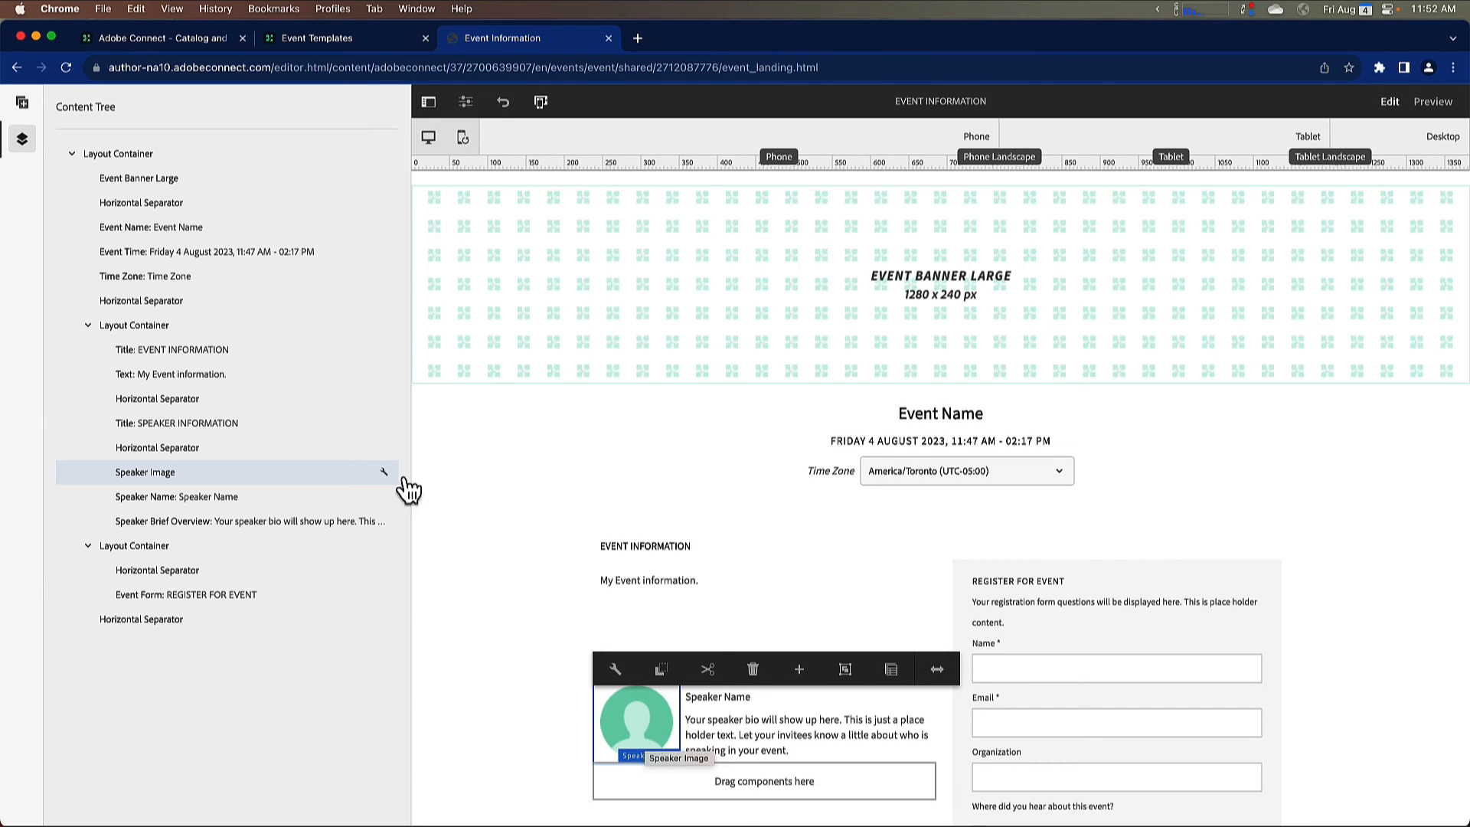
Step: Show the components list again and filter it by the General site
{"action": "left_click", "coordinate": [23, 104]}
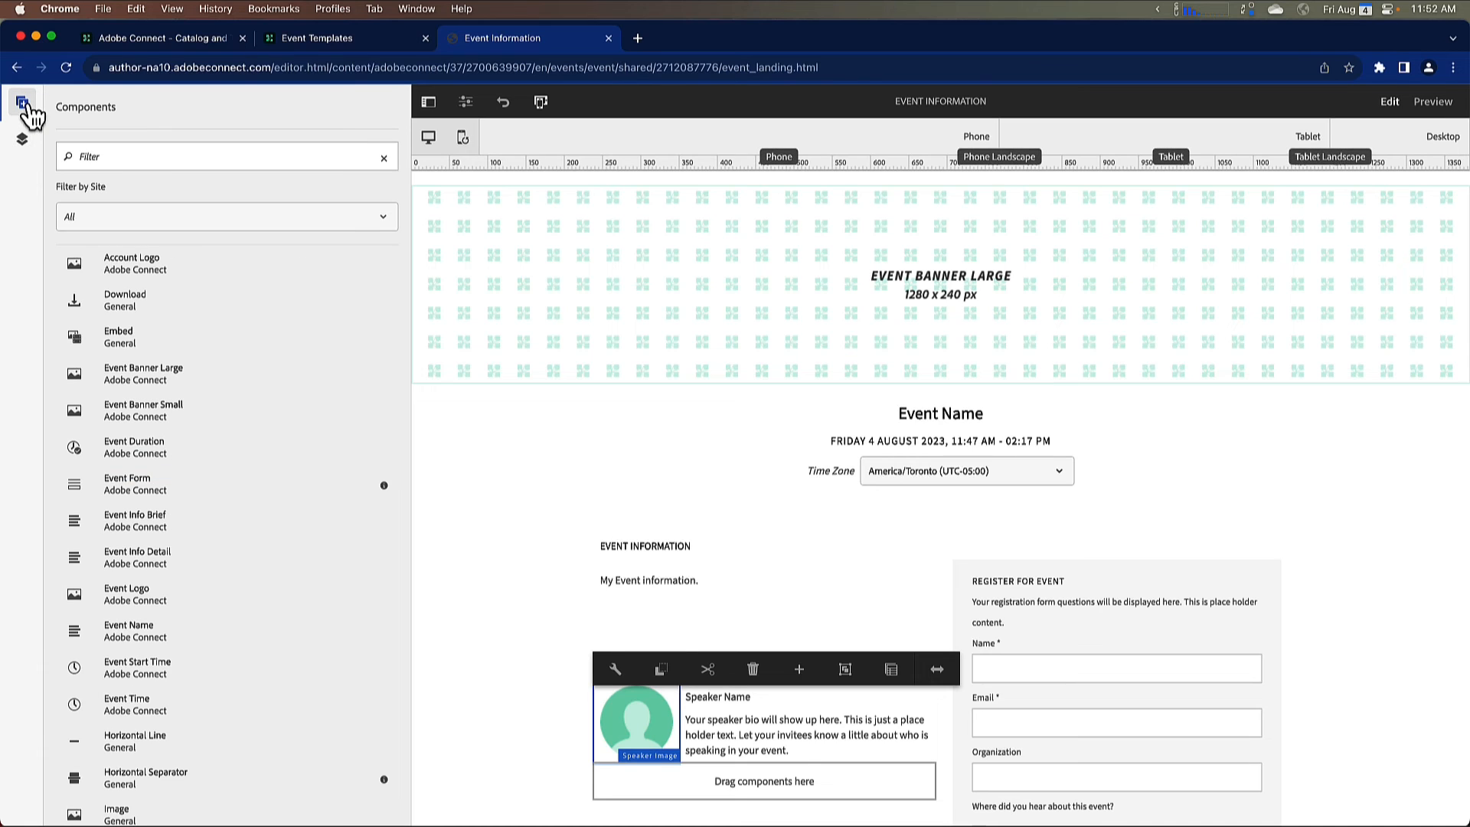
{"action": "left_click", "coordinate": [164, 217]}
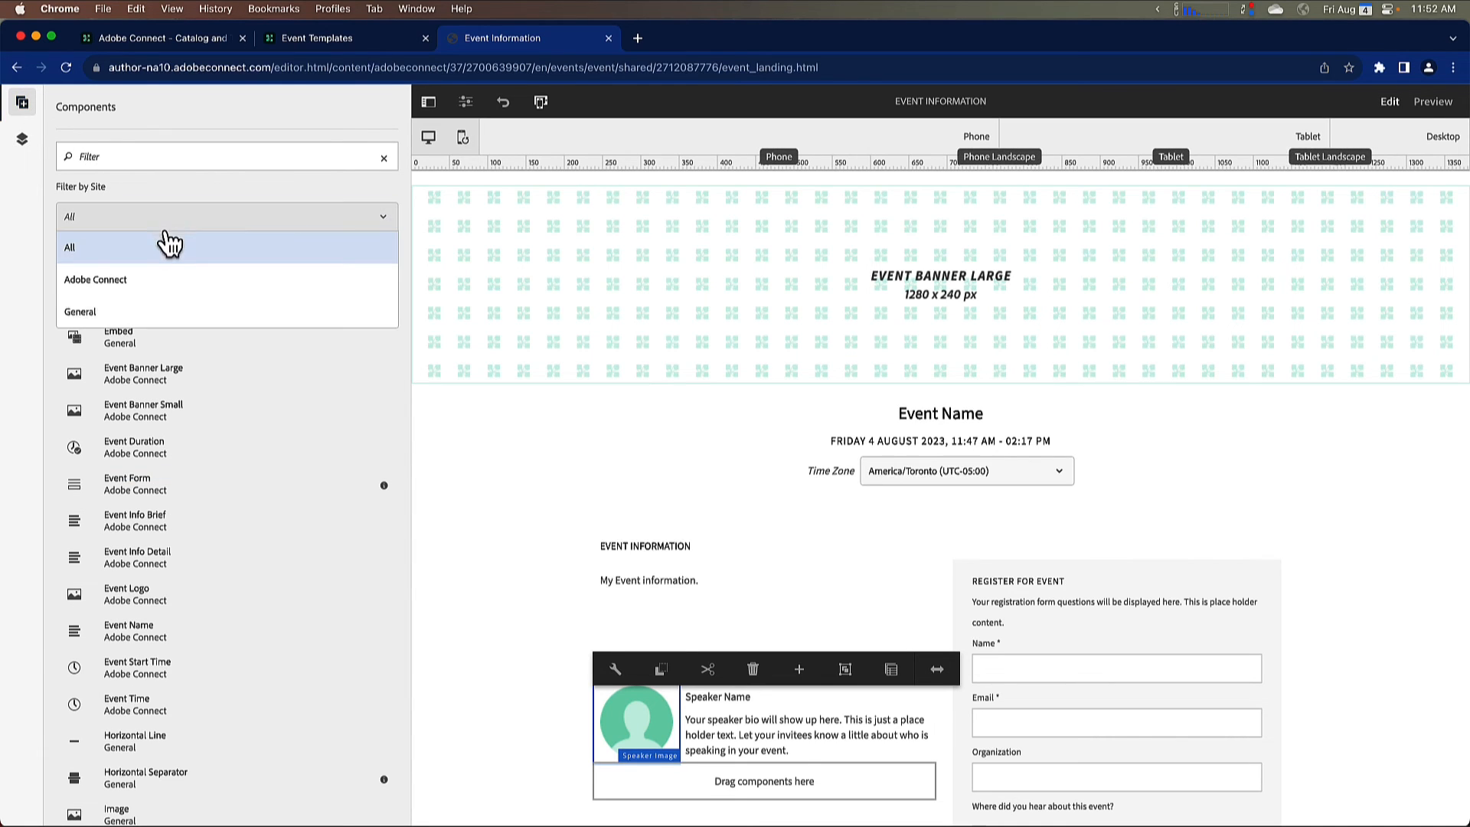
{"action": "left_click", "coordinate": [176, 312]}
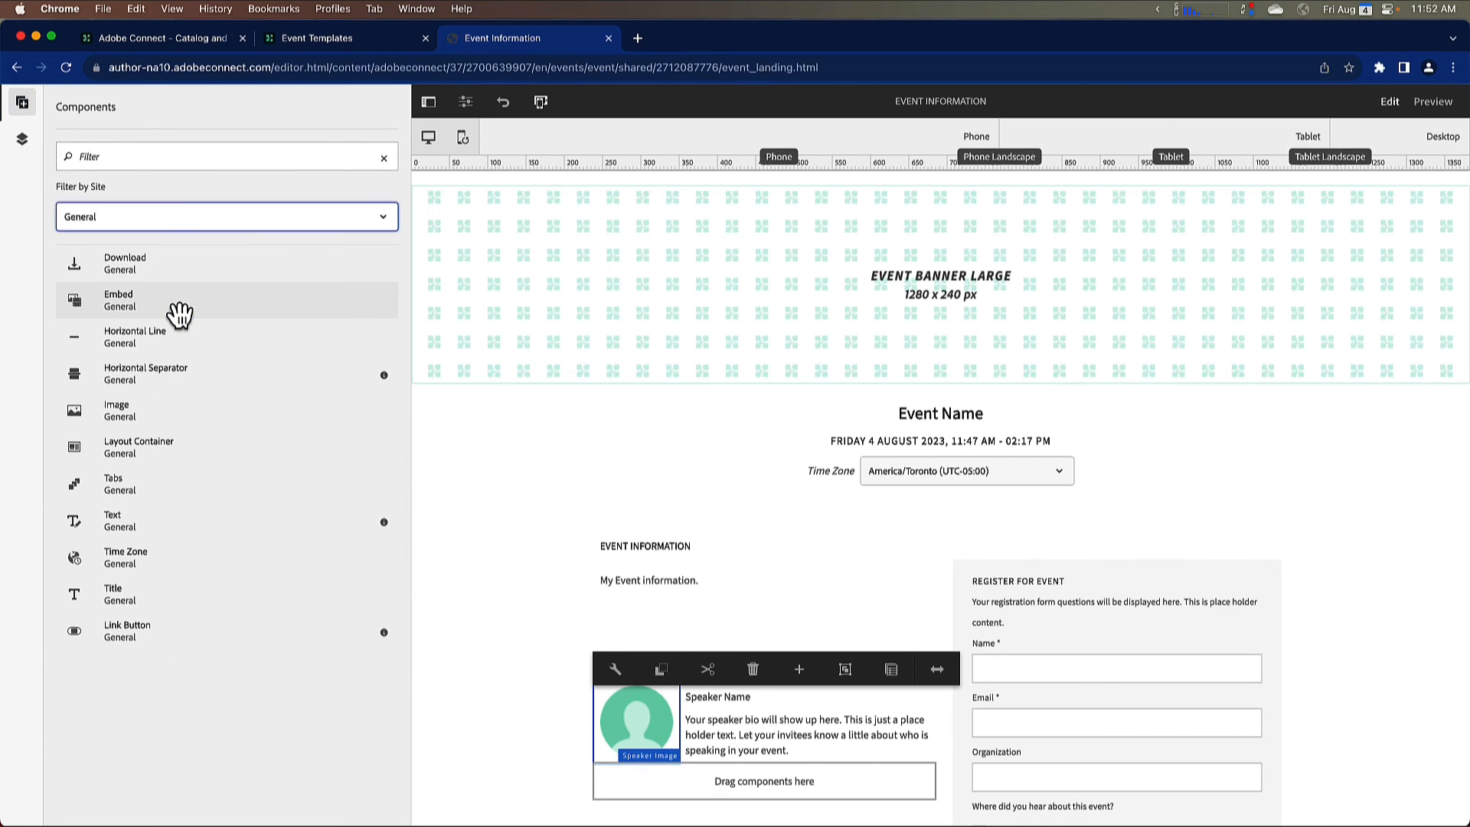
{"action": "left_click_drag", "start_coordinate": [122, 412], "coordinate": [171, 252]}
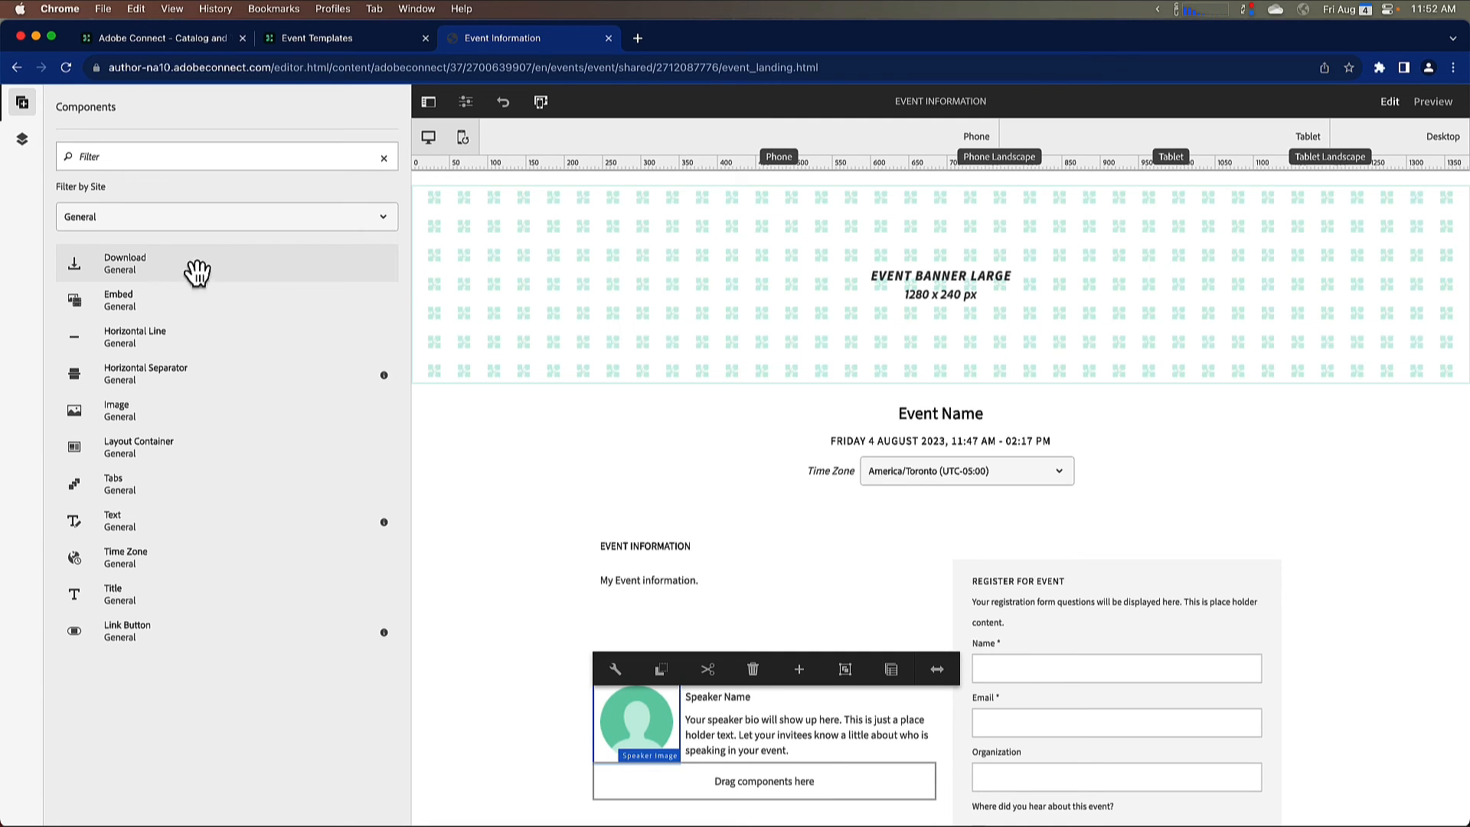
Step: Preview the edited template page in the tablet layout and finally in the phone layout
{"action": "left_click", "coordinate": [467, 103]}
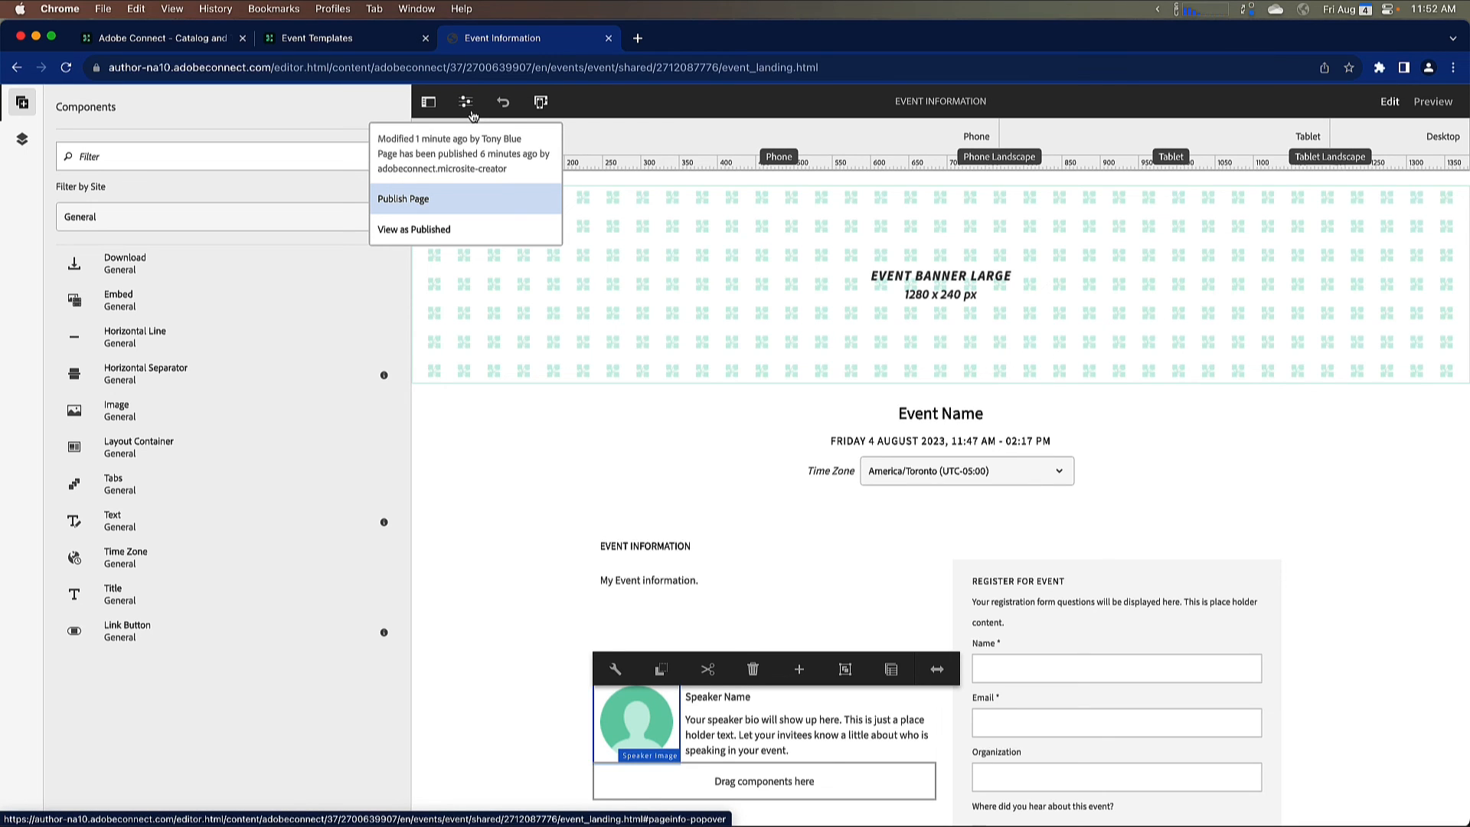
{"action": "left_click", "coordinate": [586, 140]}
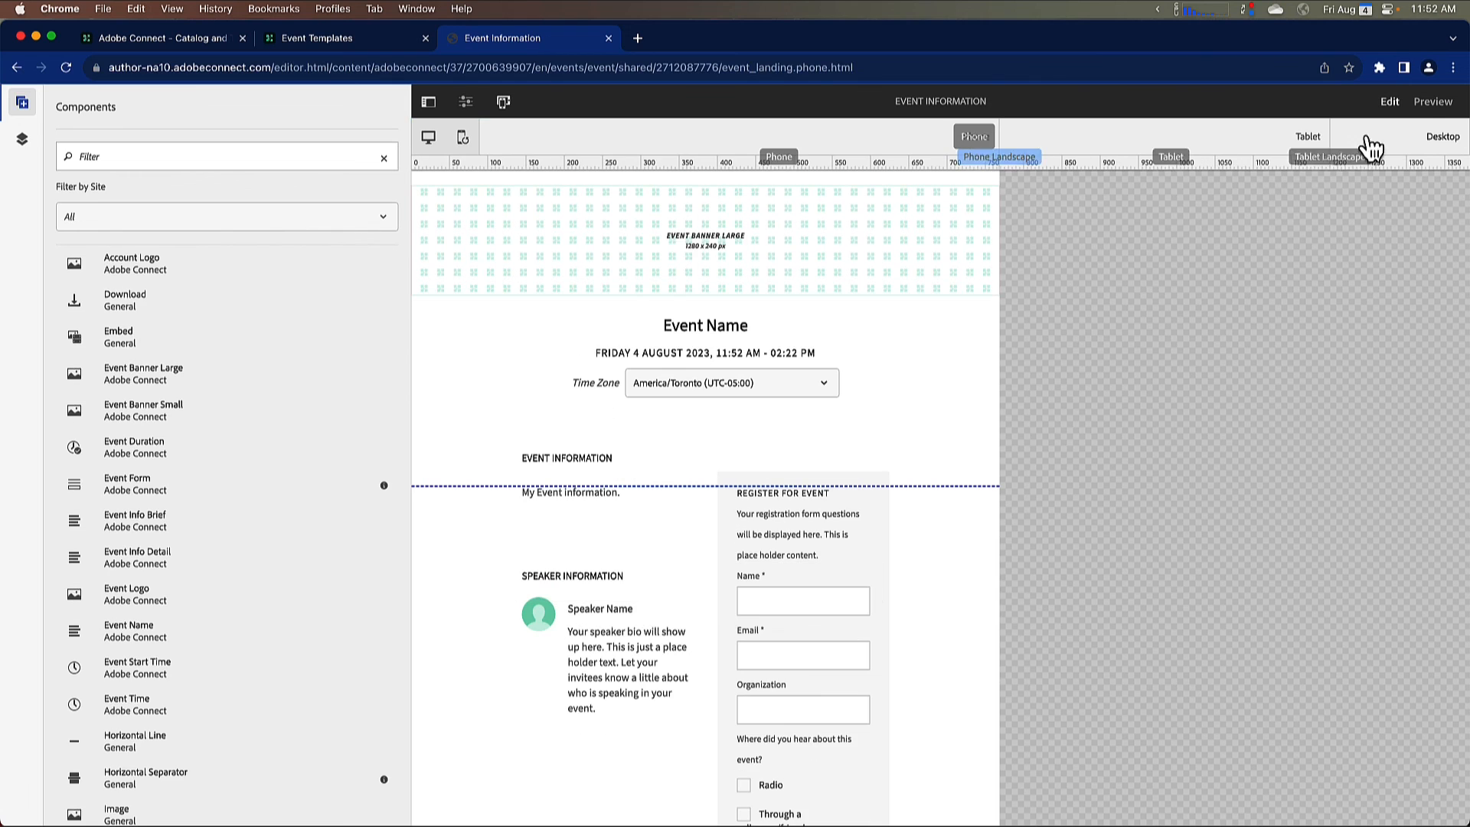
{"action": "left_click", "coordinate": [1432, 102]}
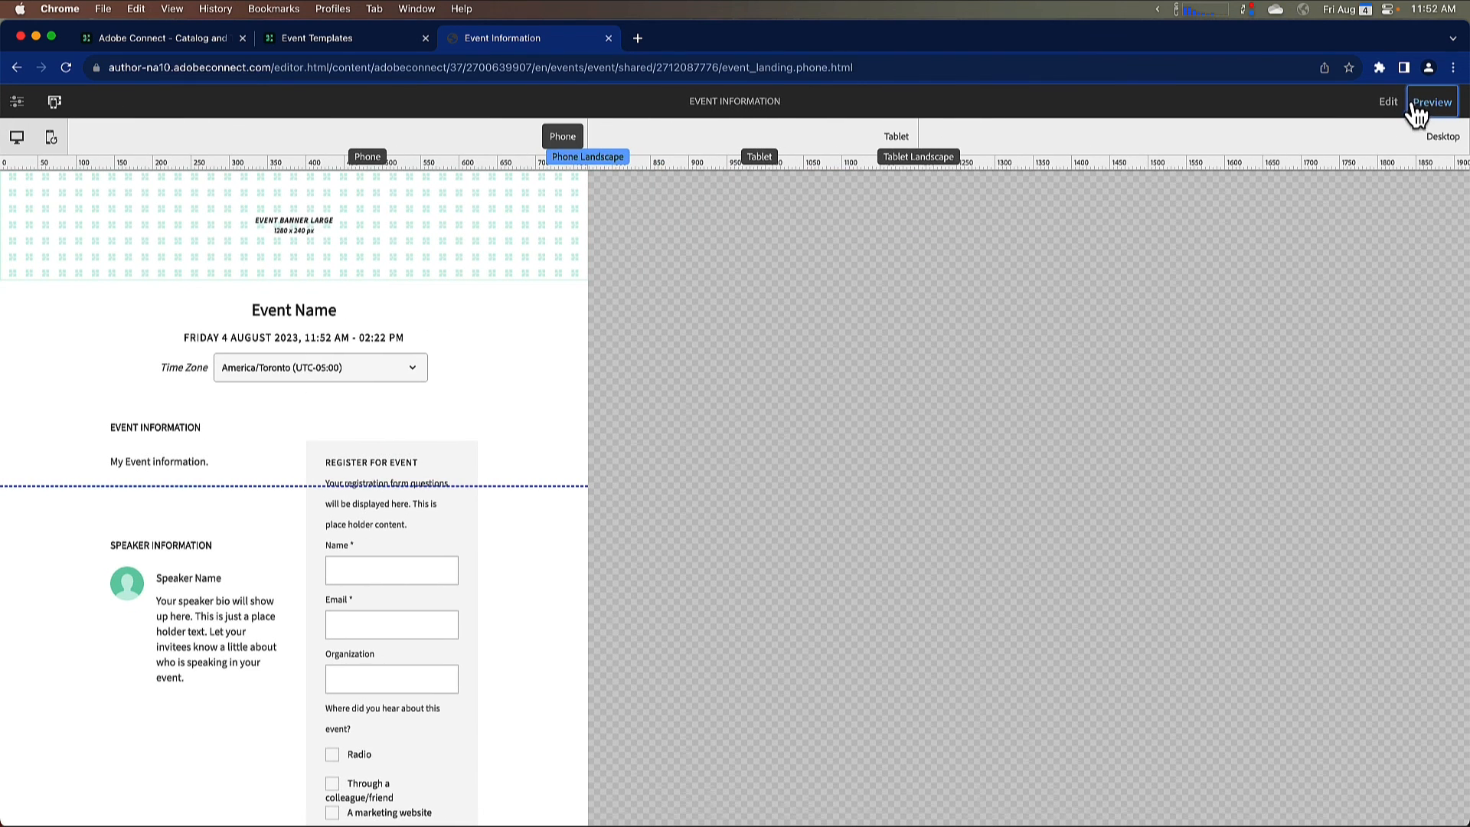
{"action": "left_click", "coordinate": [991, 140]}
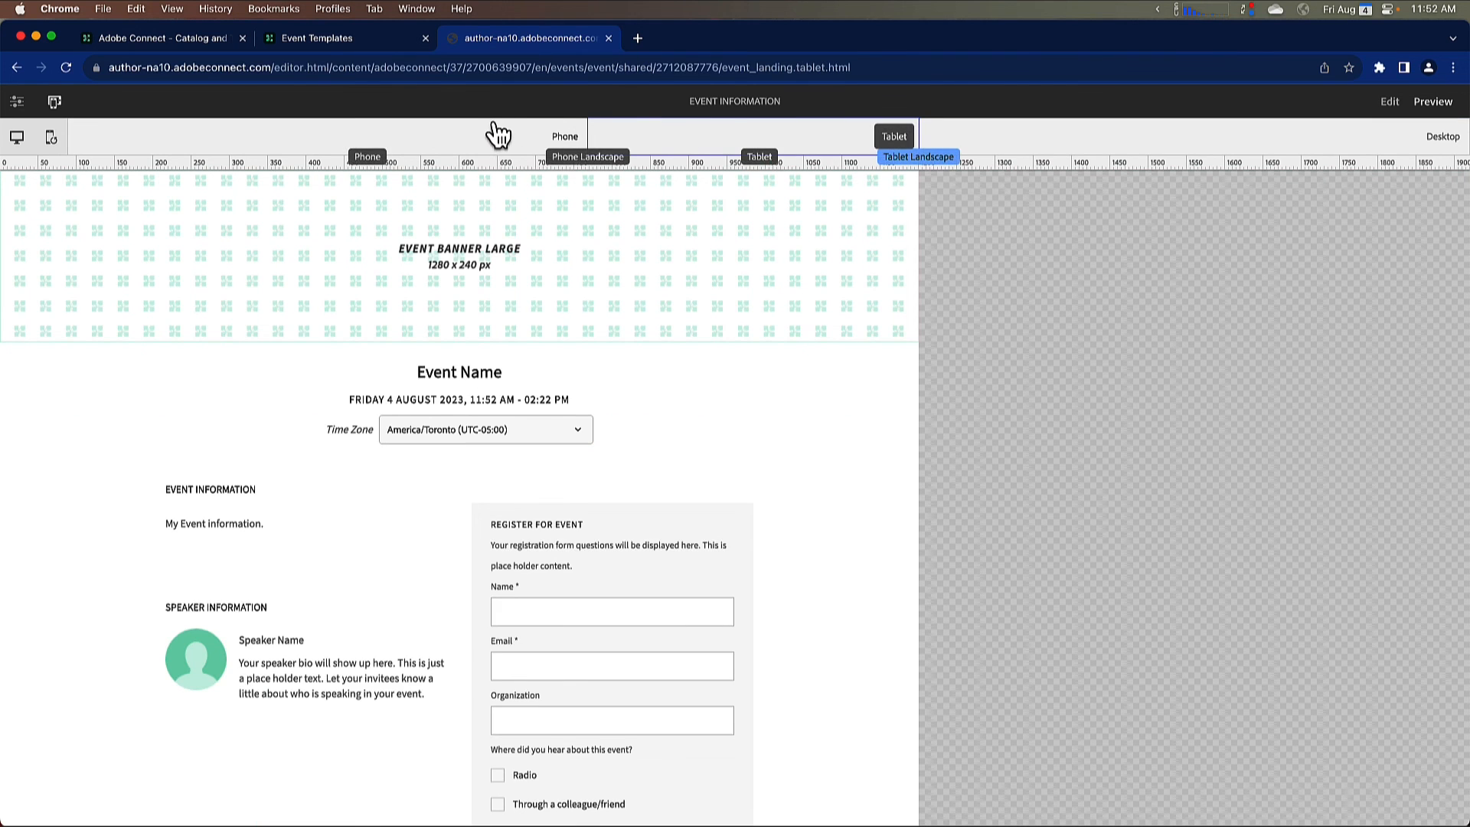
{"action": "left_click", "coordinate": [493, 134]}
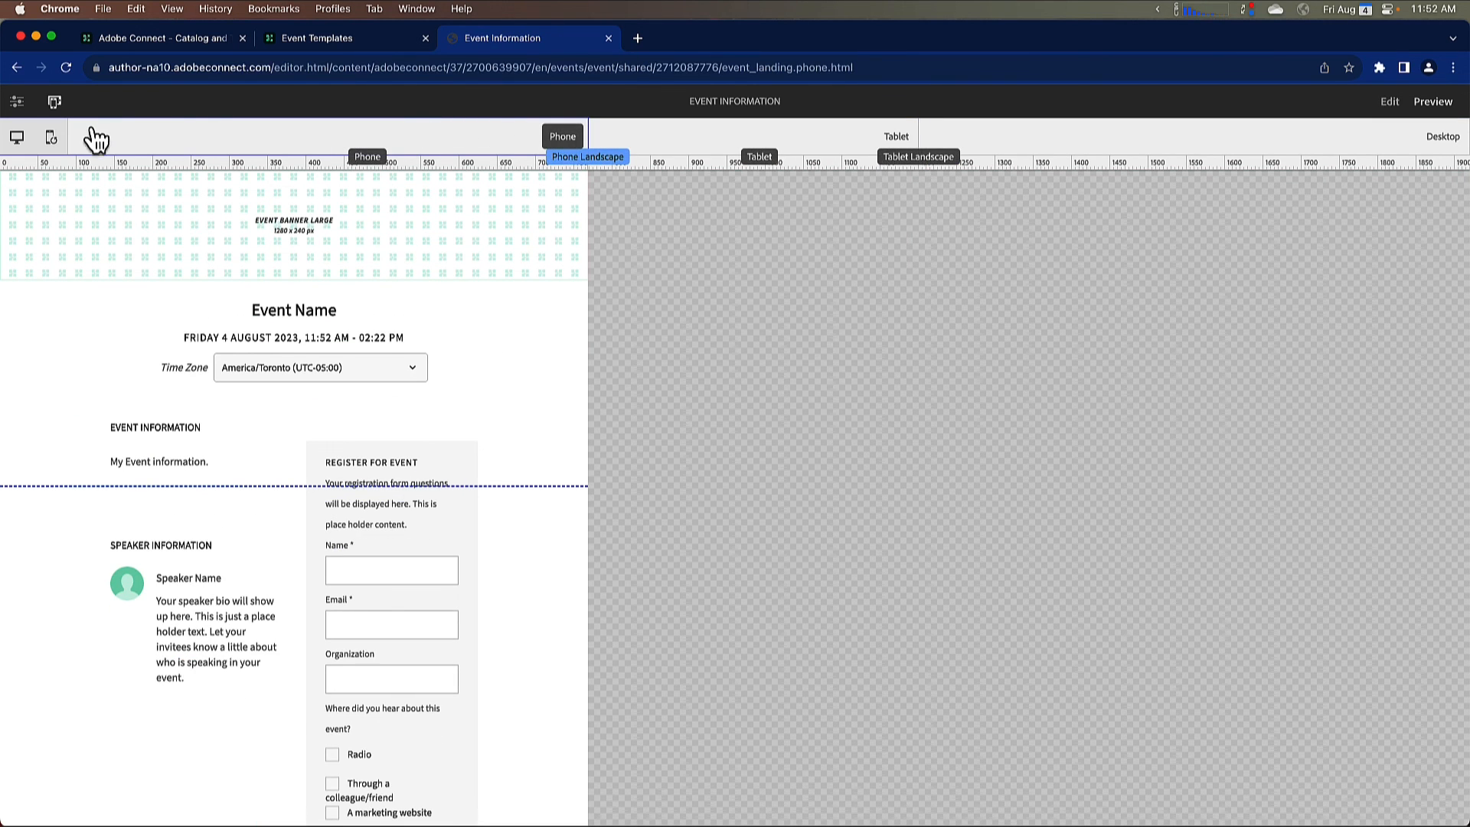
Step: Publish the edited template page
{"action": "left_click", "coordinate": [18, 104]}
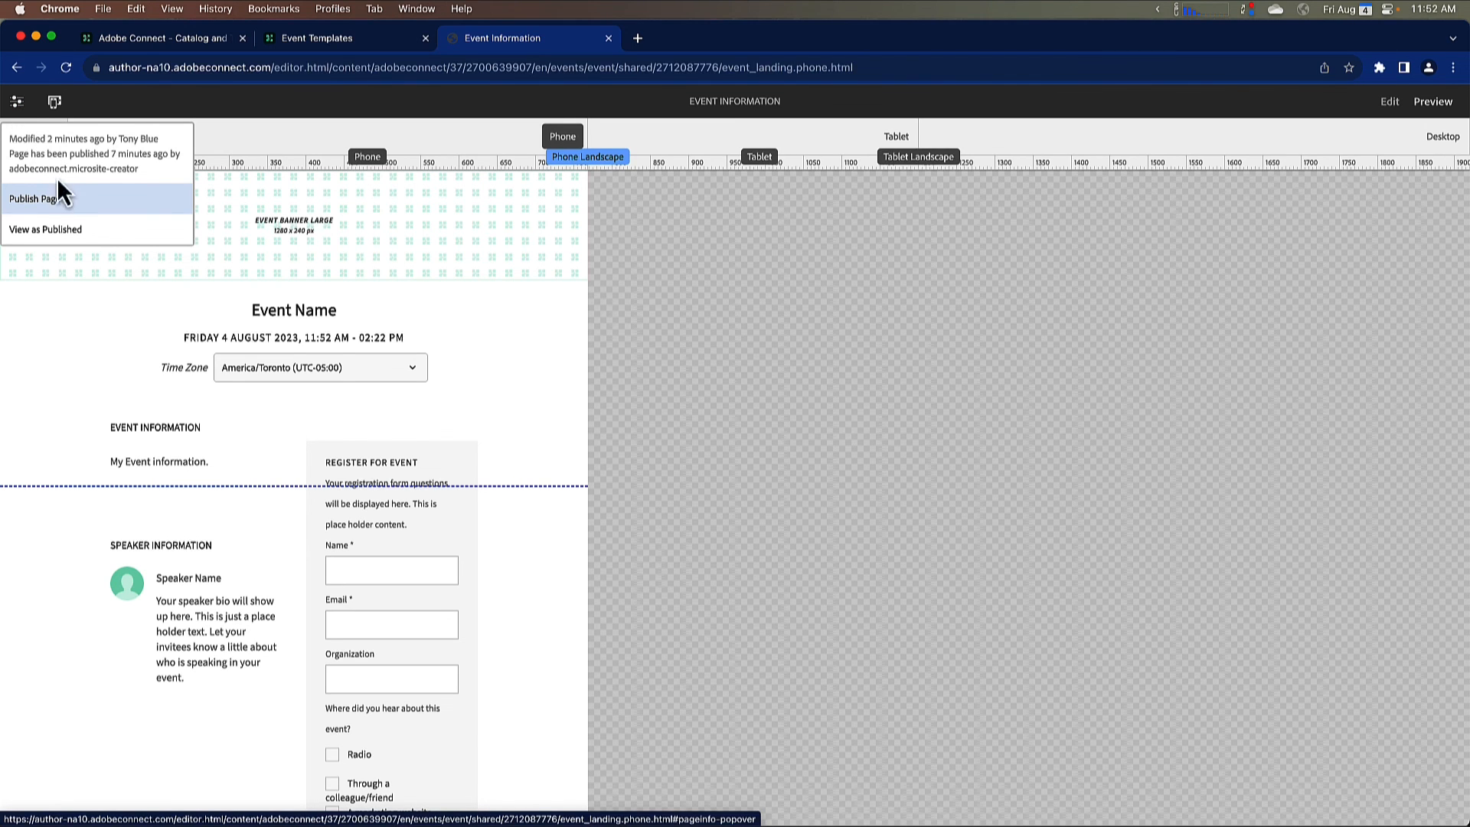
{"action": "left_click", "coordinate": [64, 199]}
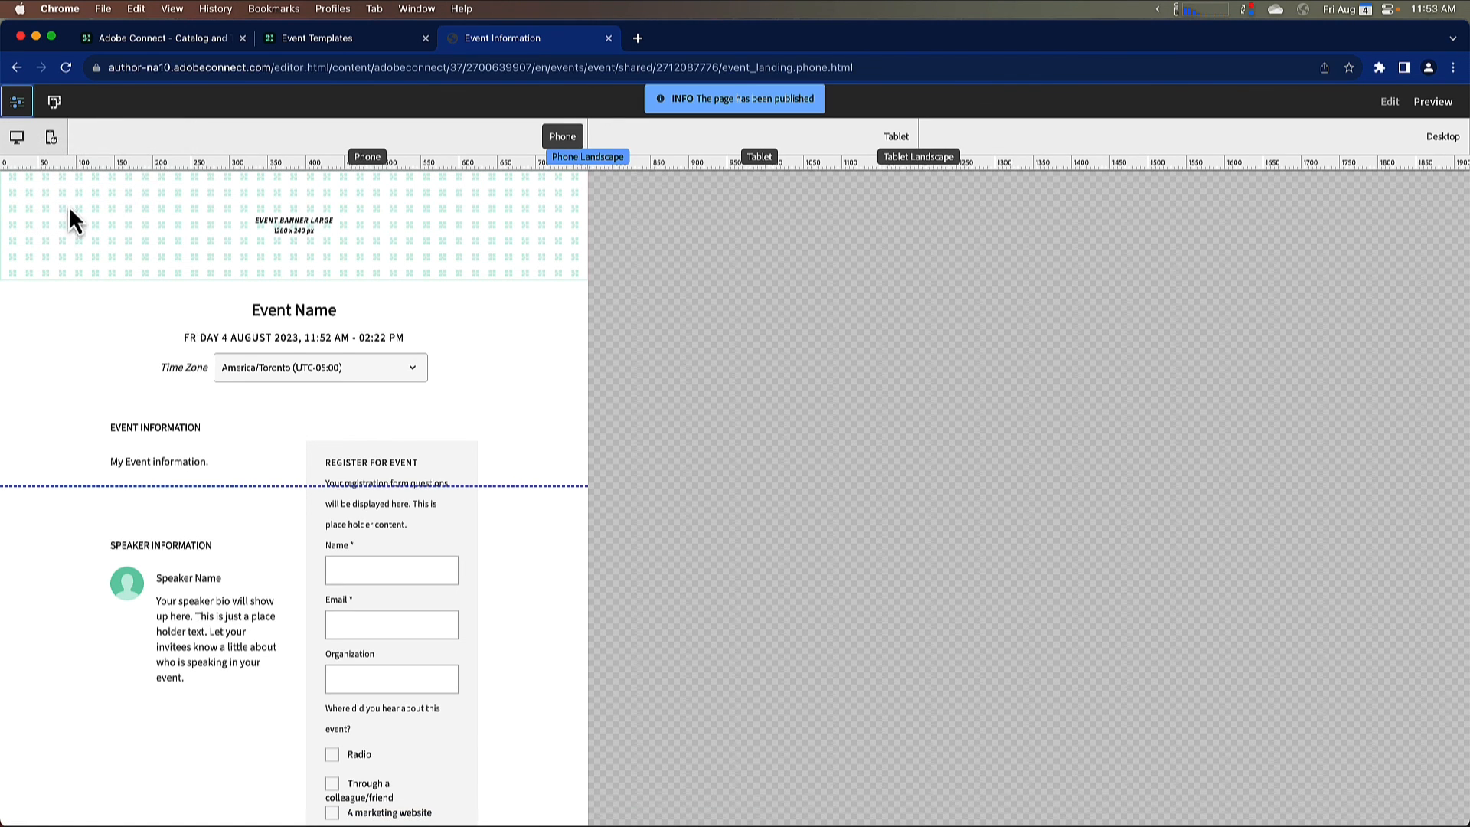
Step: Return to the Adobe Connect events area, start a new event in My Events and set its event template to Shared-Webinar Template
{"action": "left_click", "coordinate": [638, 38]}
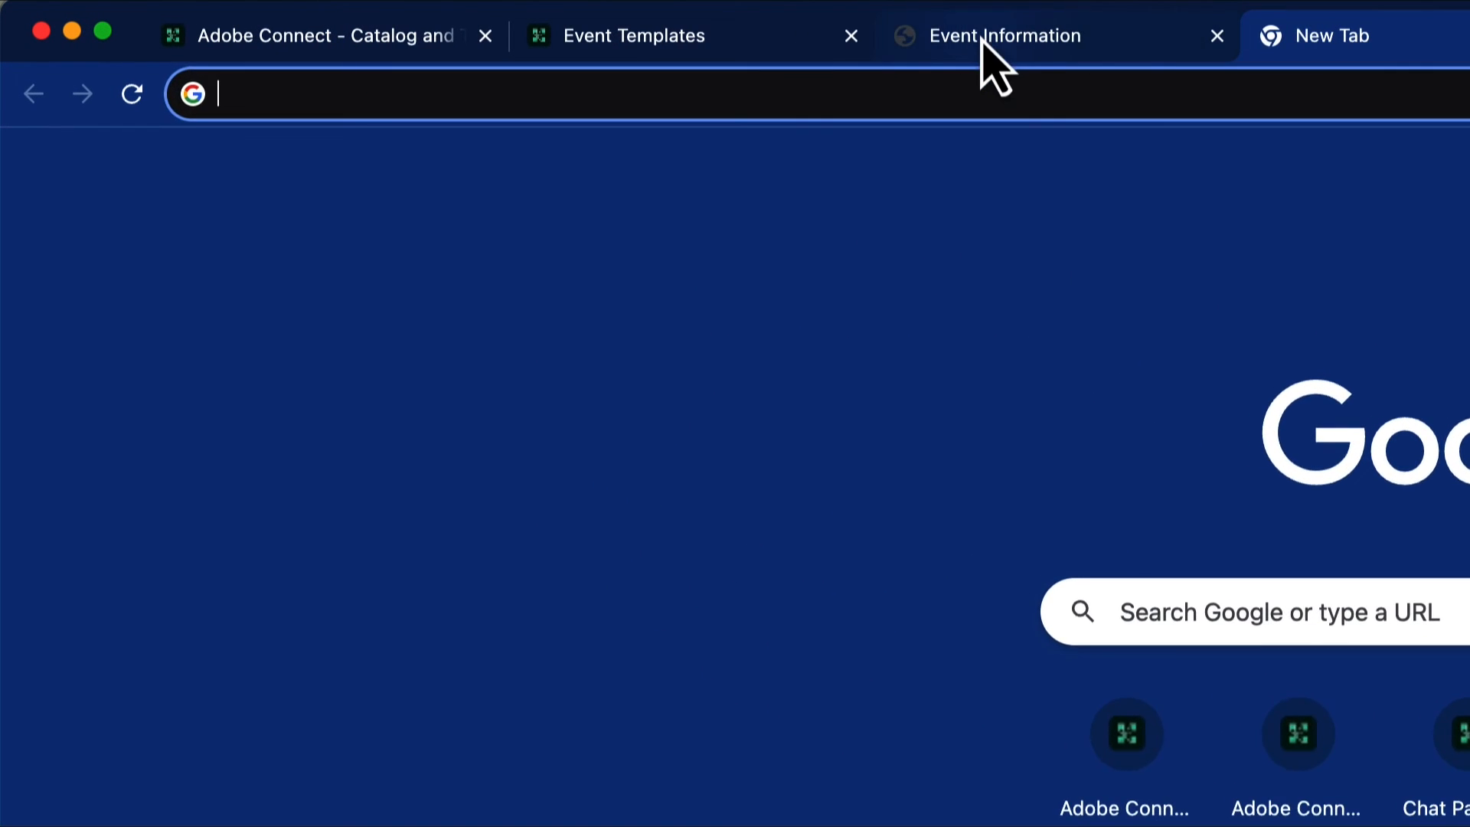
{"action": "left_click", "coordinate": [983, 44]}
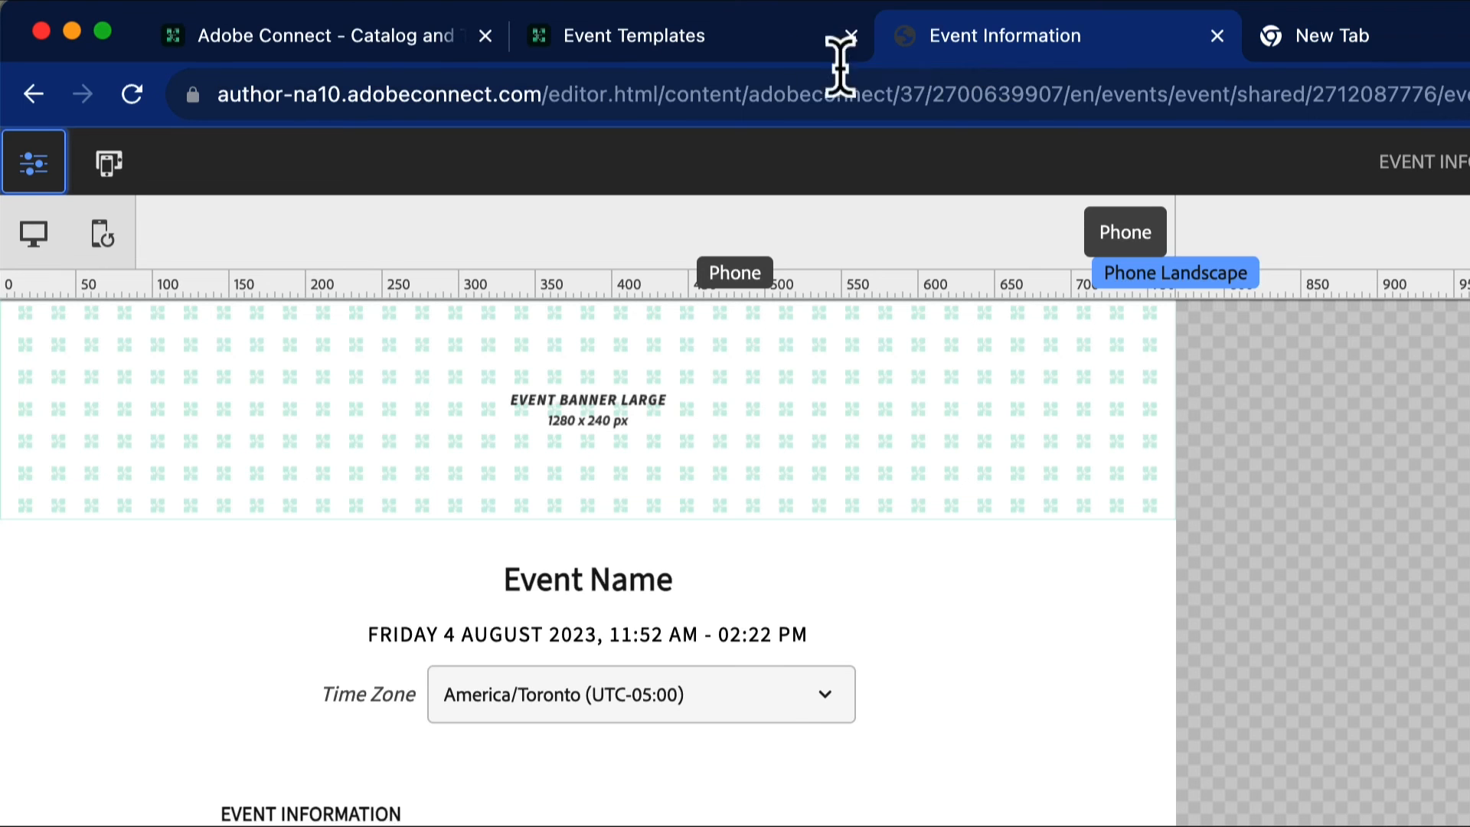
{"action": "left_click", "coordinate": [773, 58]}
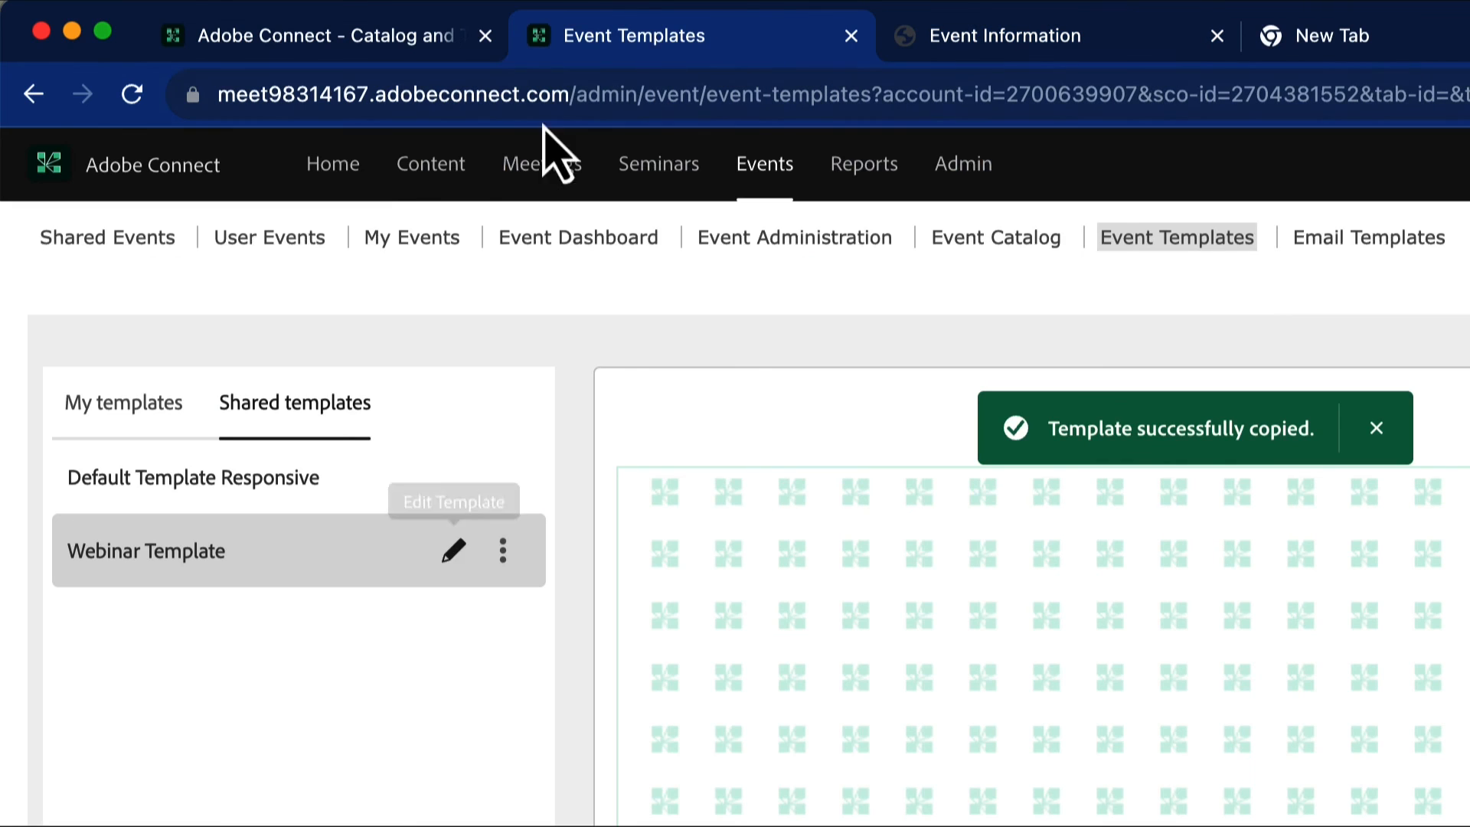
{"action": "left_click", "coordinate": [768, 174]}
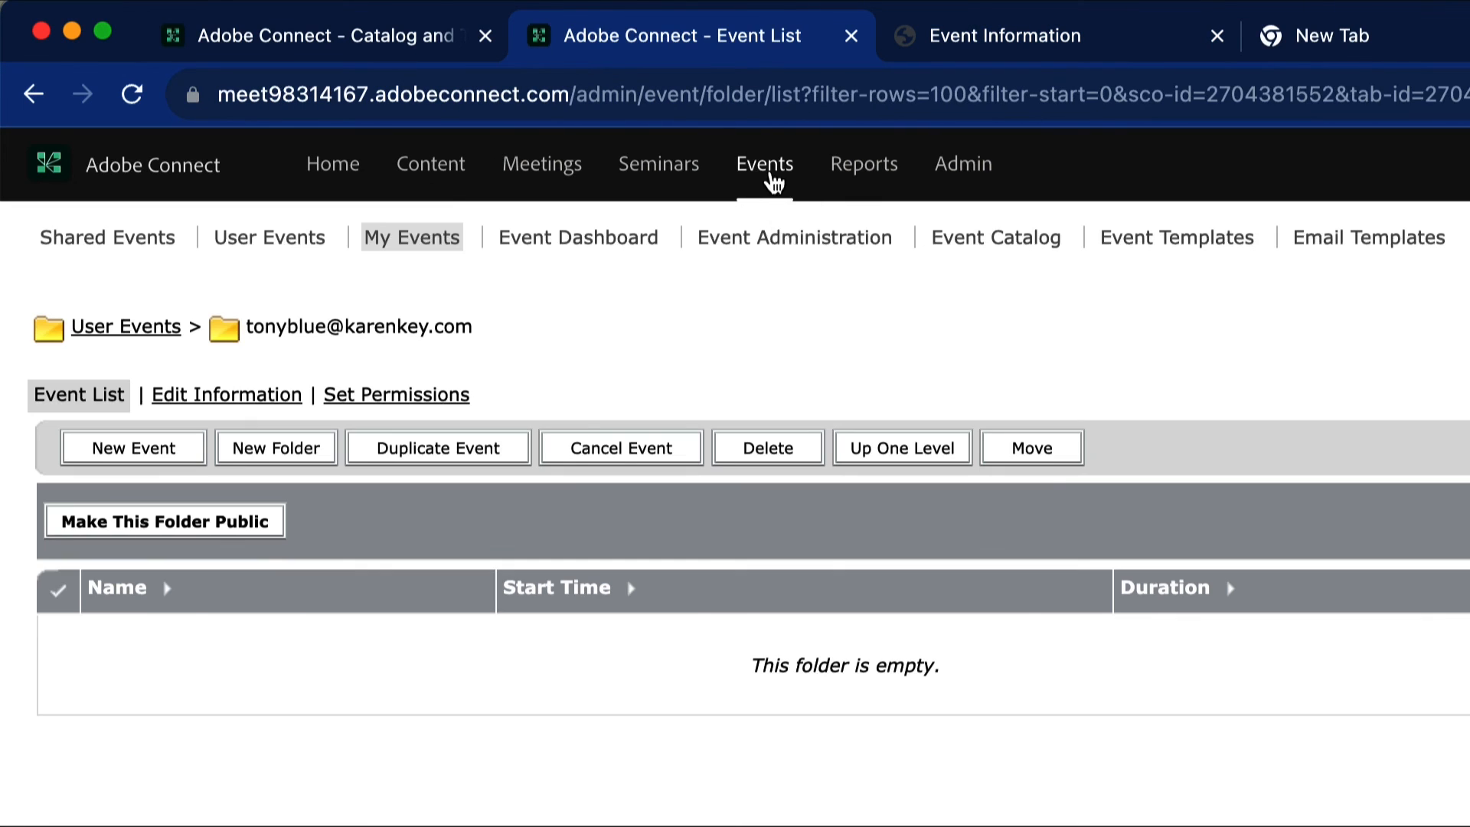
{"action": "left_click", "coordinate": [200, 455]}
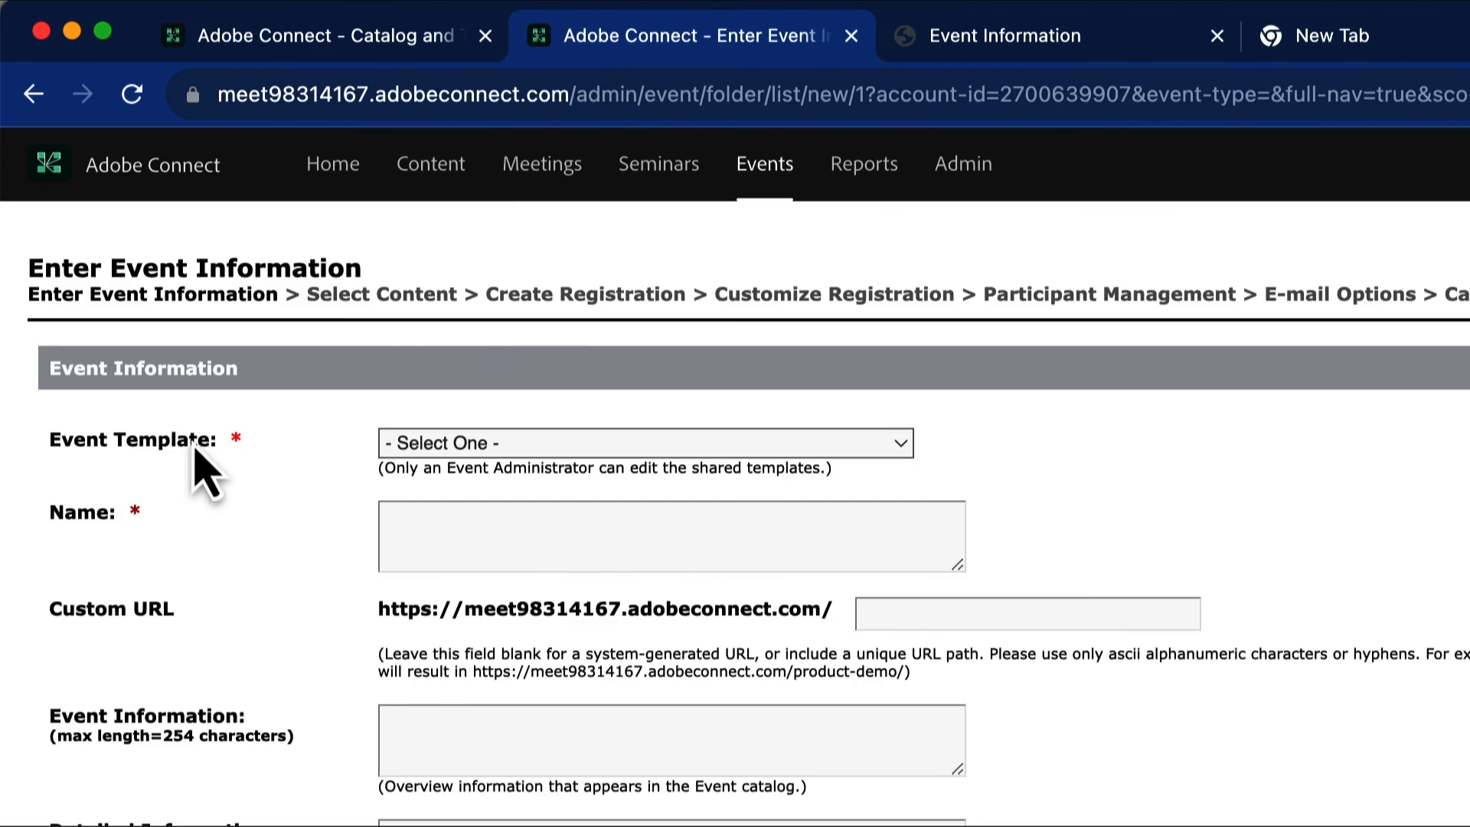
{"action": "left_click", "coordinate": [513, 452]}
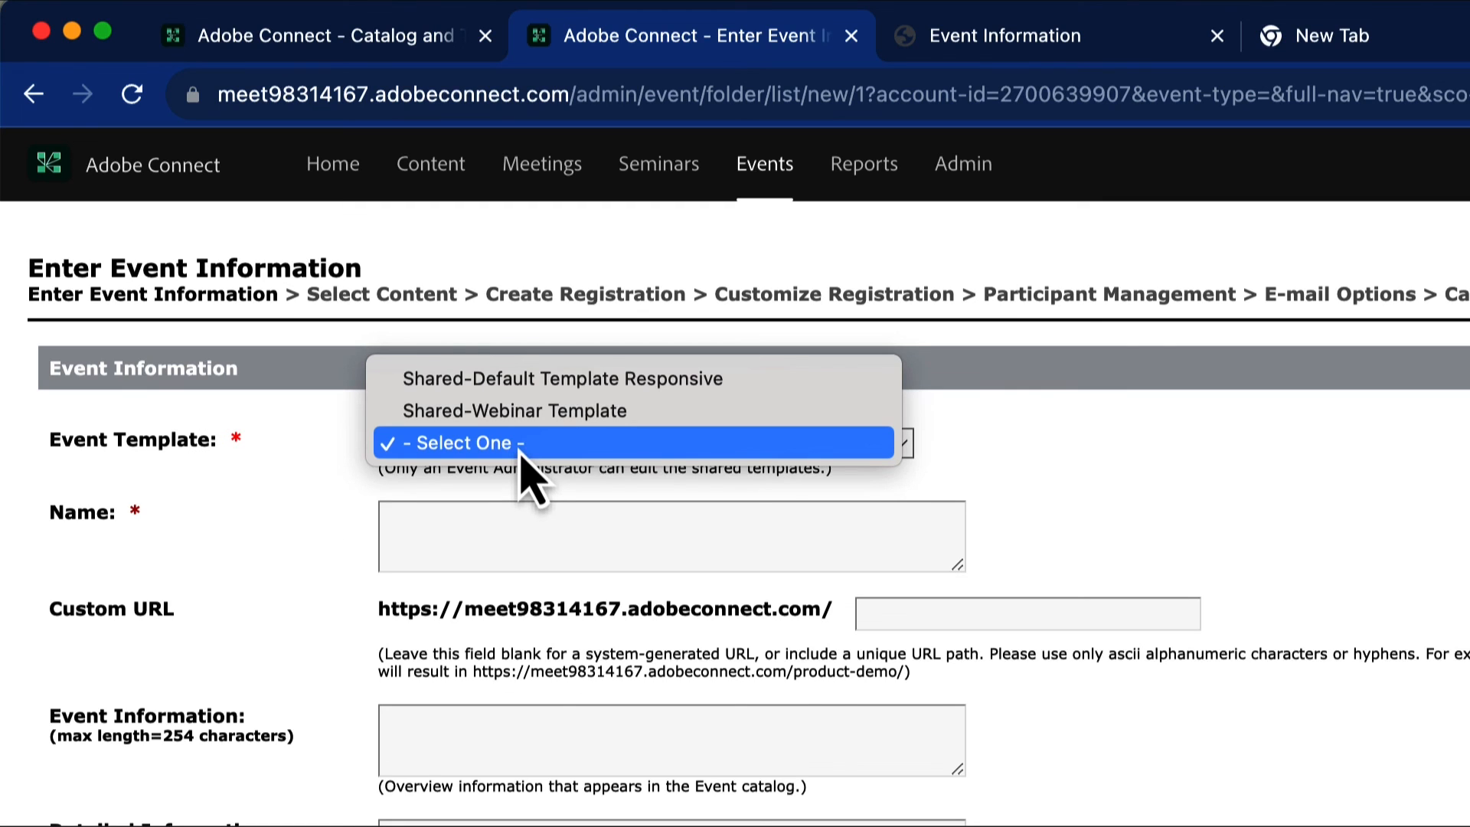
{"action": "left_click", "coordinate": [548, 412]}
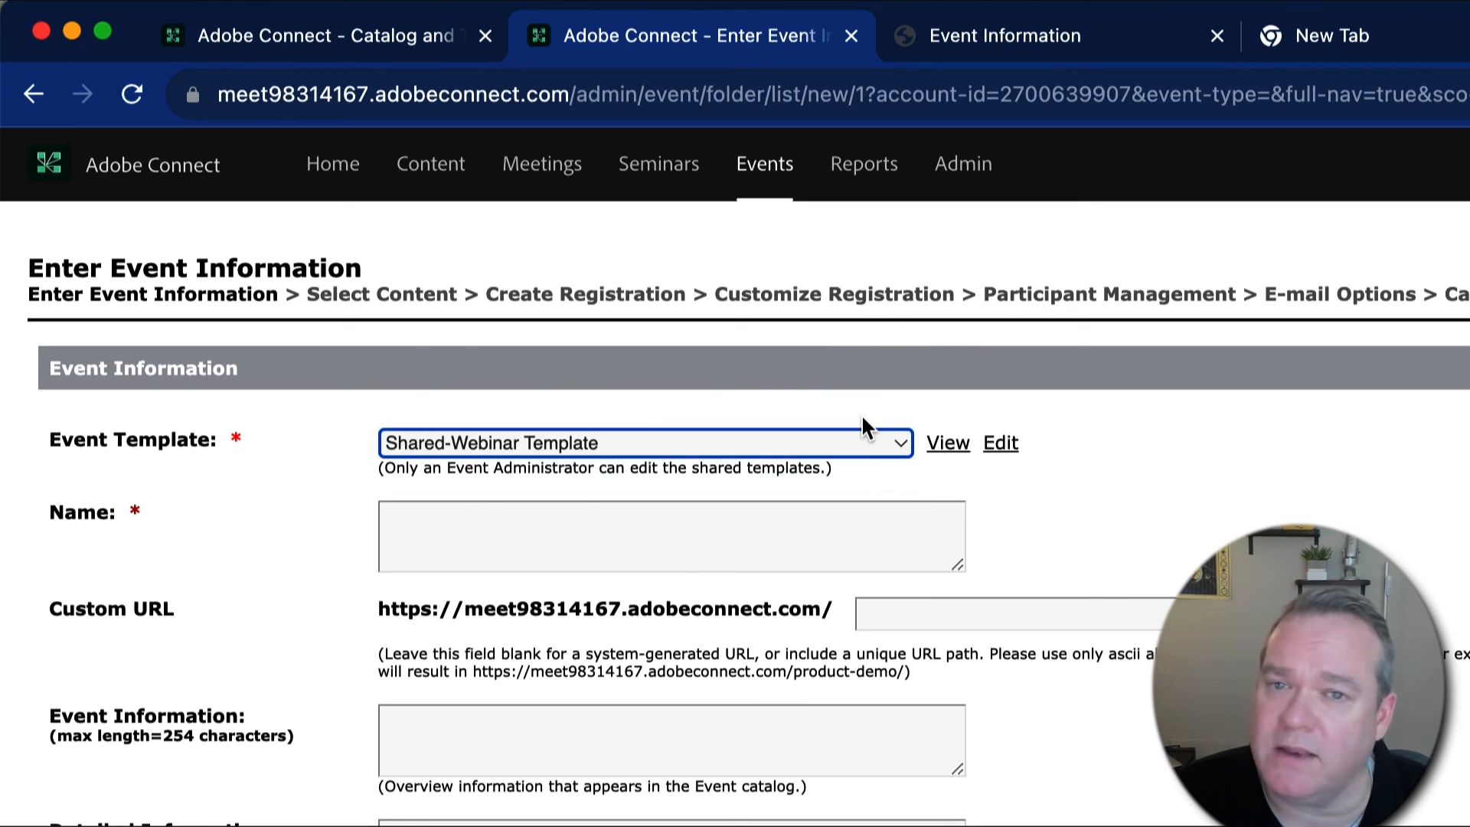